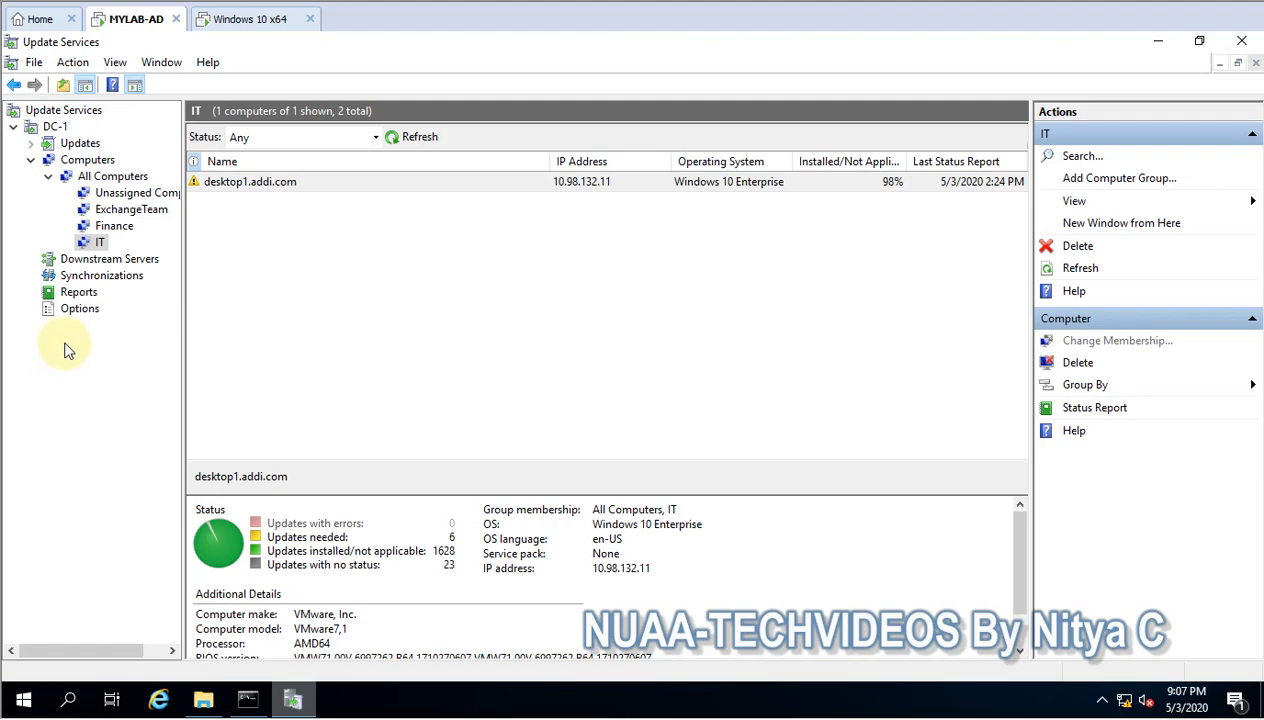
Open the Options page of the DC-1 update server and look over the available settings categories.
{"action": "left_click", "coordinate": [82, 310]}
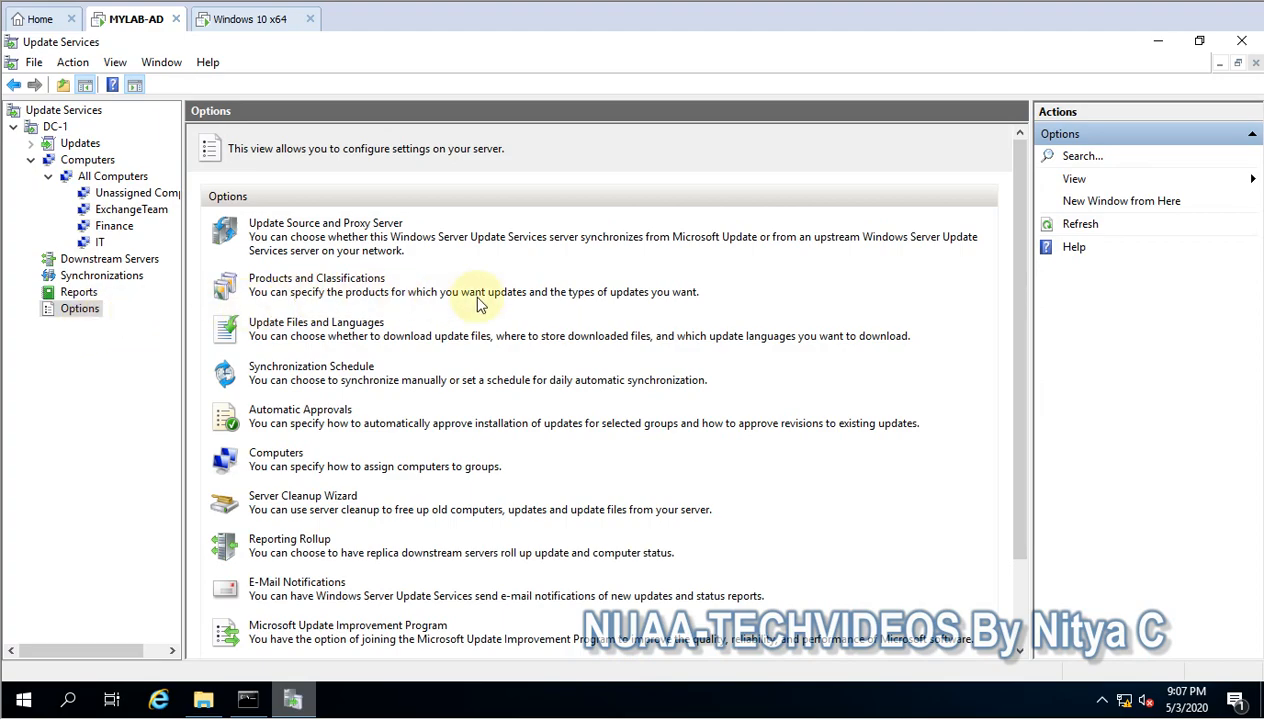
{"action": "scroll", "coordinate": [994, 364], "scroll_direction": "down", "scroll_amount": 3}
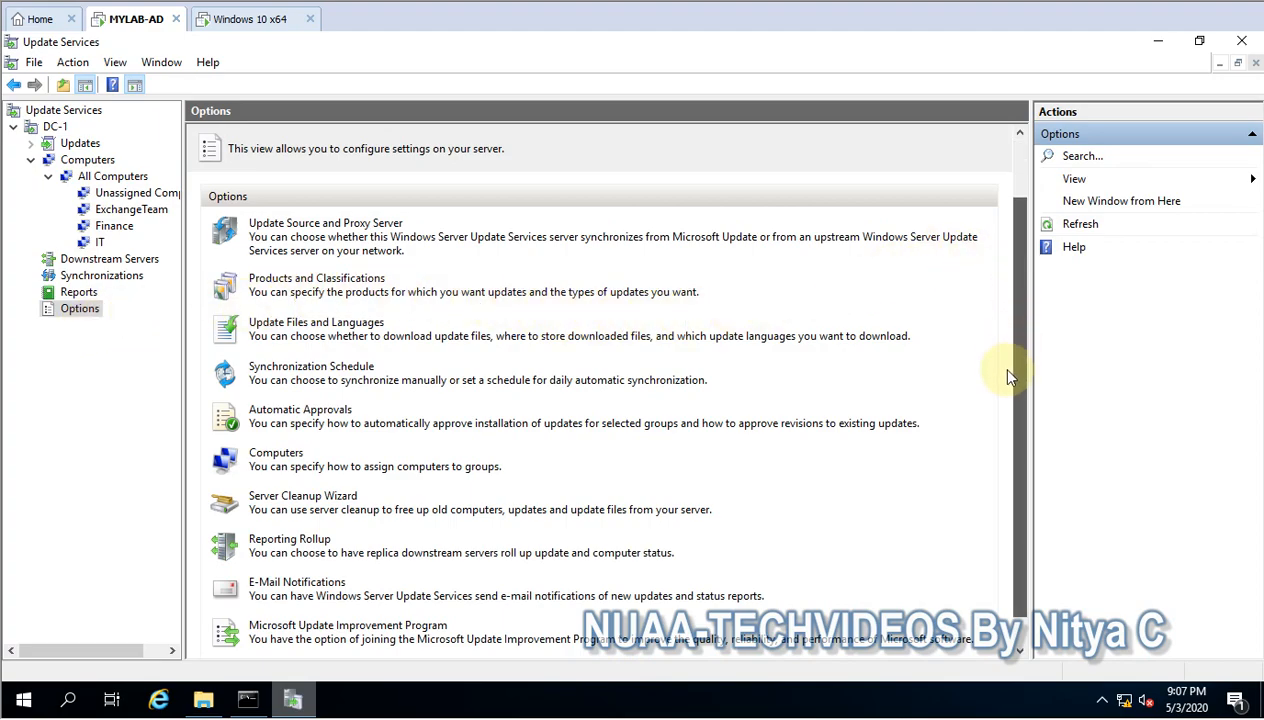
{"action": "scroll", "coordinate": [538, 305], "scroll_direction": "up", "scroll_amount": 3}
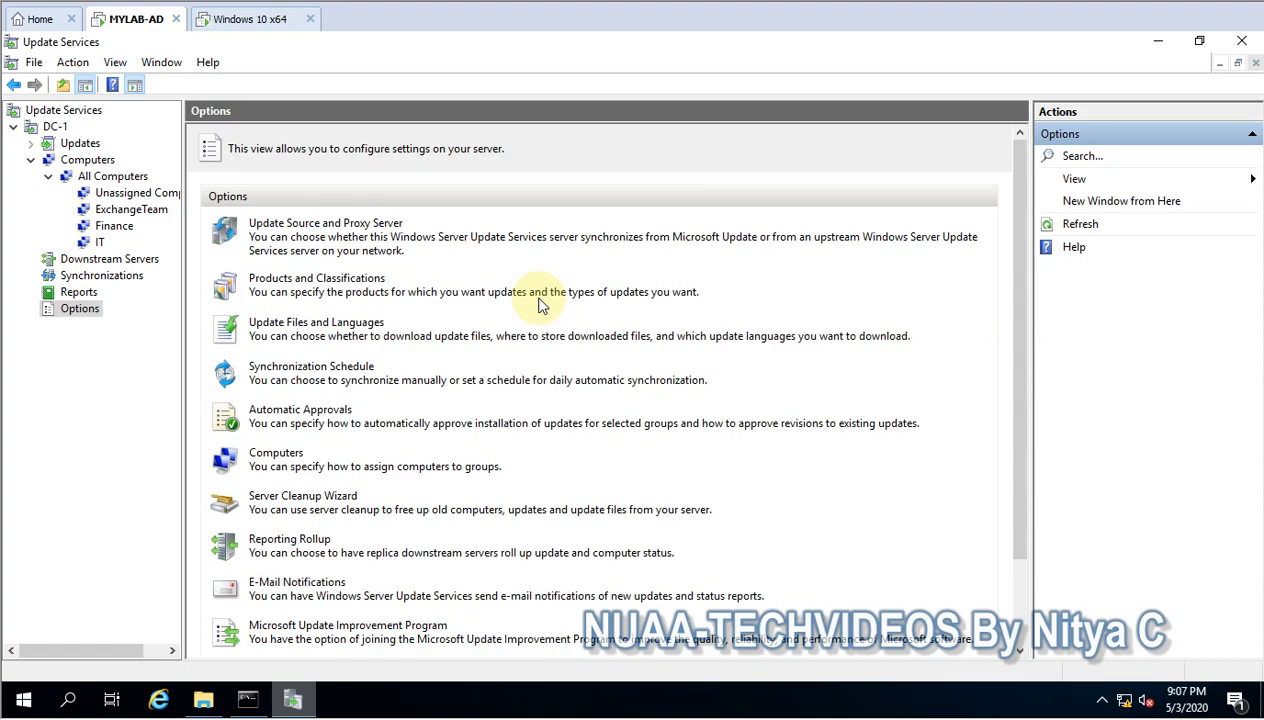
In the Update Source and Proxy Server settings, try synchronizing from another Windows Server Update Services server.
{"action": "left_click", "coordinate": [374, 228]}
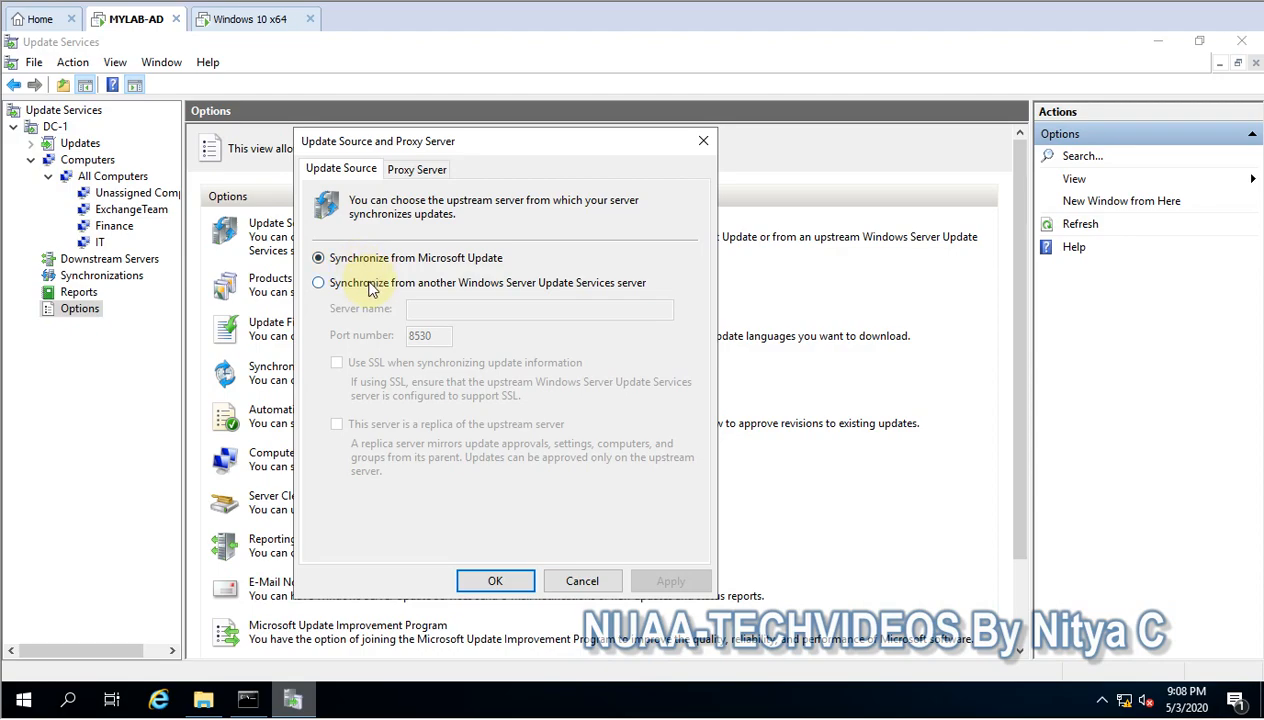
{"action": "left_click", "coordinate": [371, 284]}
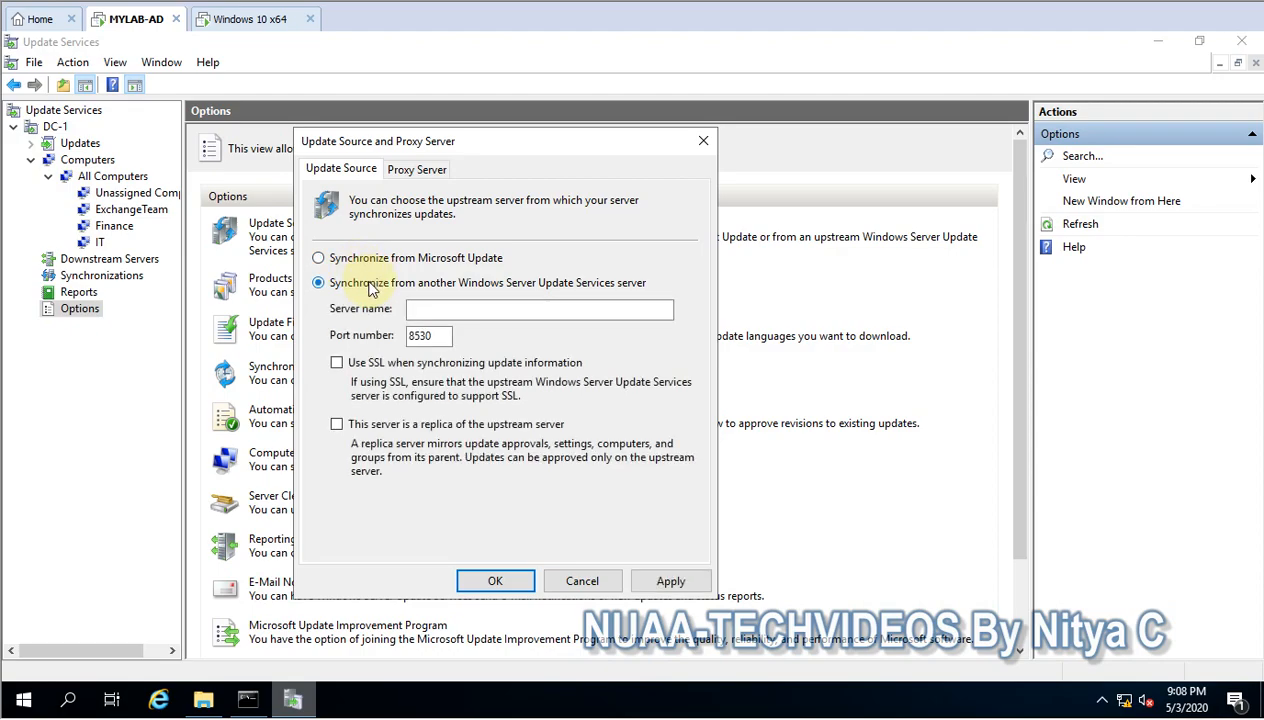
{"action": "left_click", "coordinate": [440, 313]}
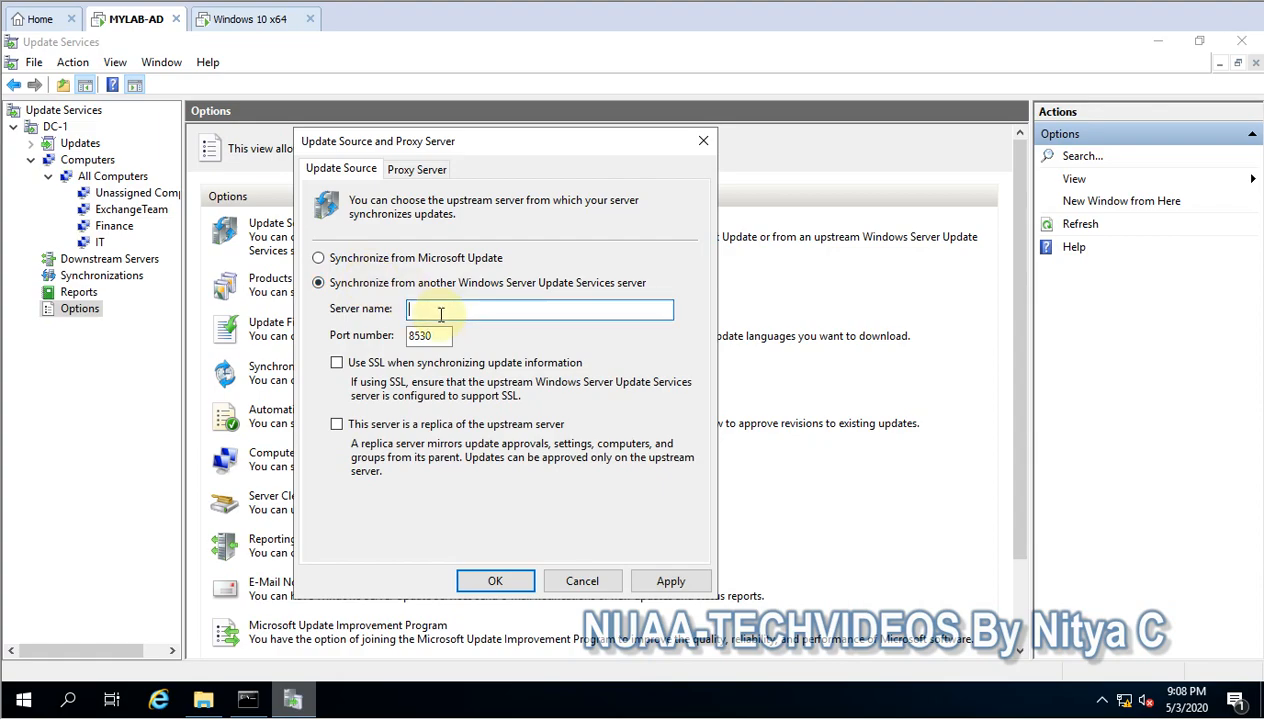
{"action": "double_click", "coordinate": [440, 337]}
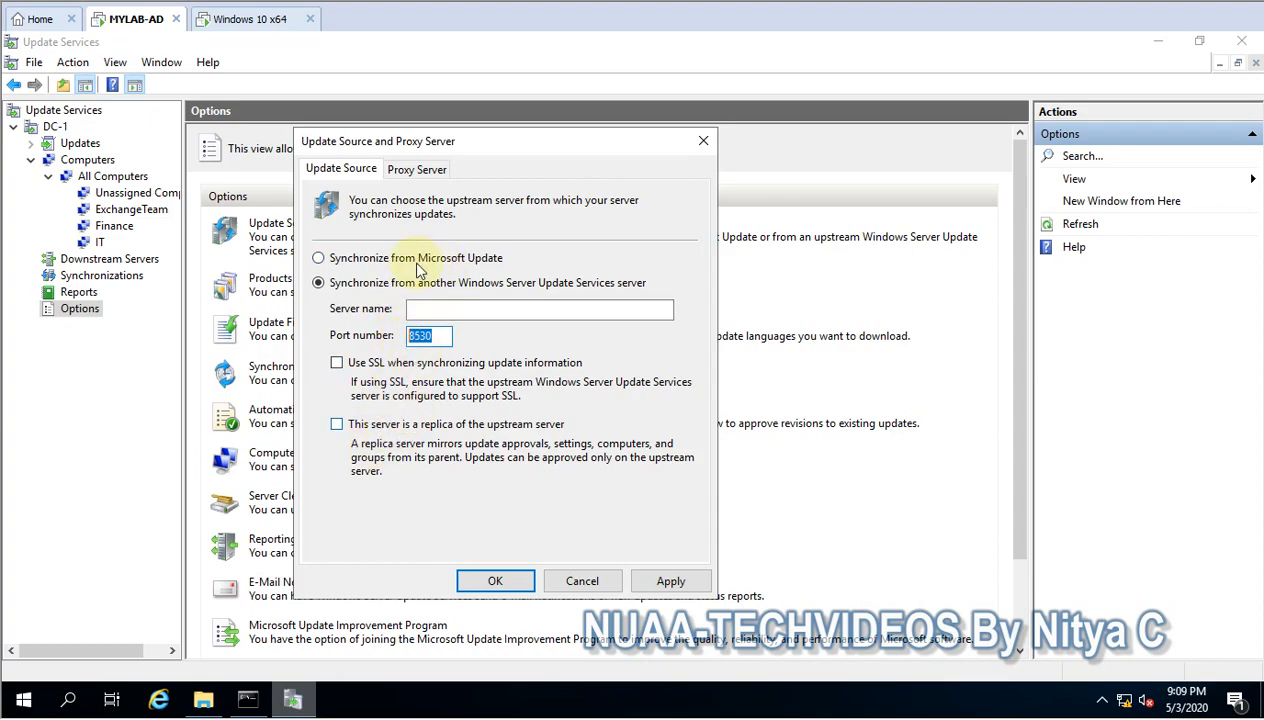
Try enabling a proxy server with user credentials for synchronization, and discard all update source and proxy changes.
{"action": "left_click", "coordinate": [416, 169]}
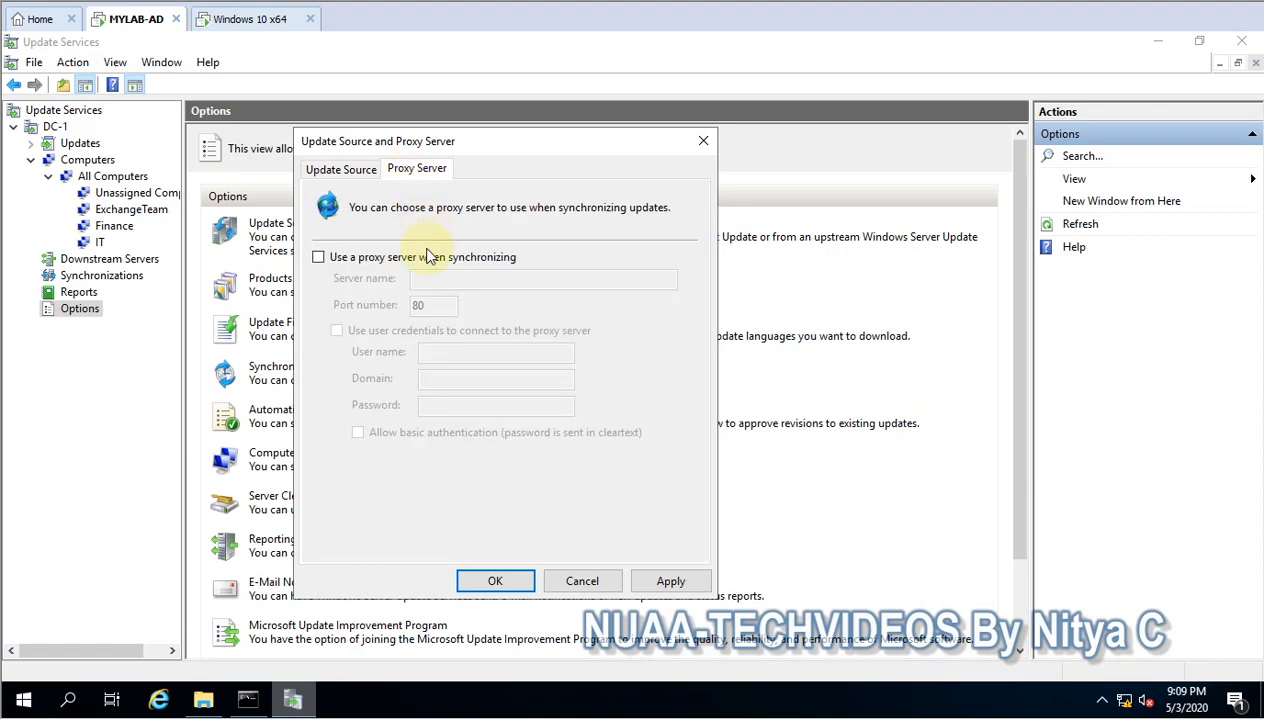
{"action": "left_click", "coordinate": [408, 260]}
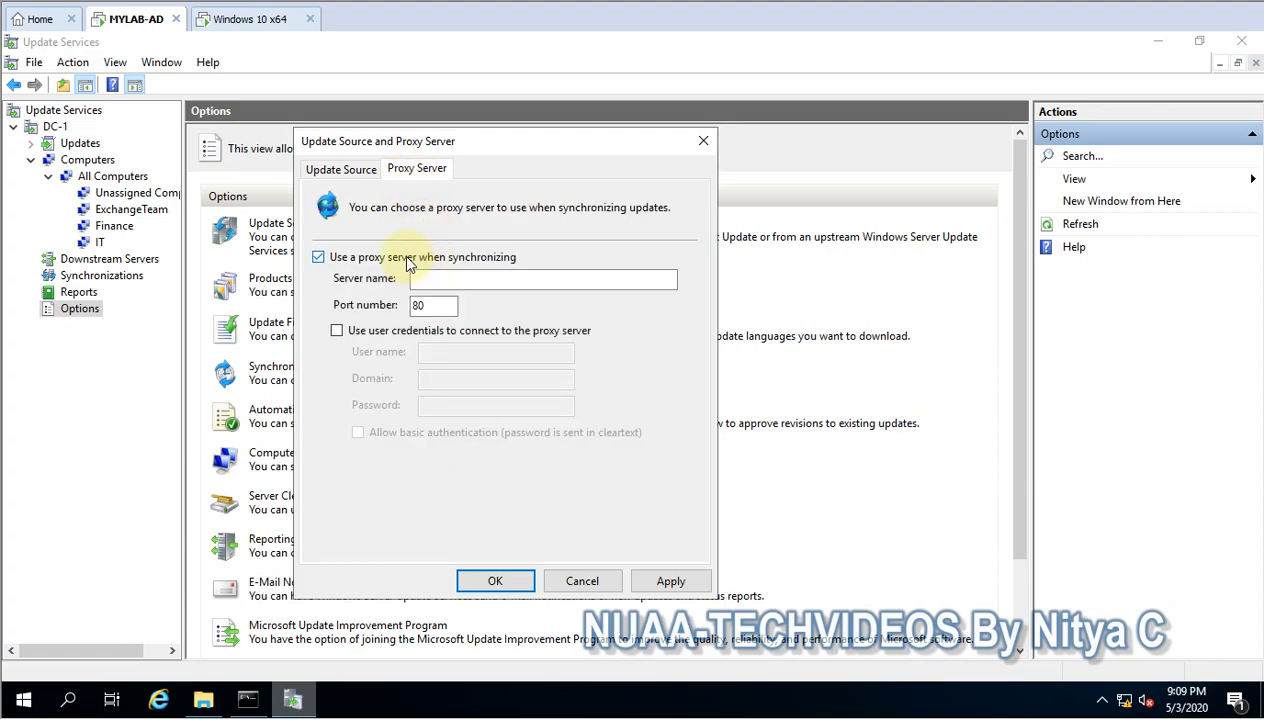
{"action": "left_click", "coordinate": [437, 277]}
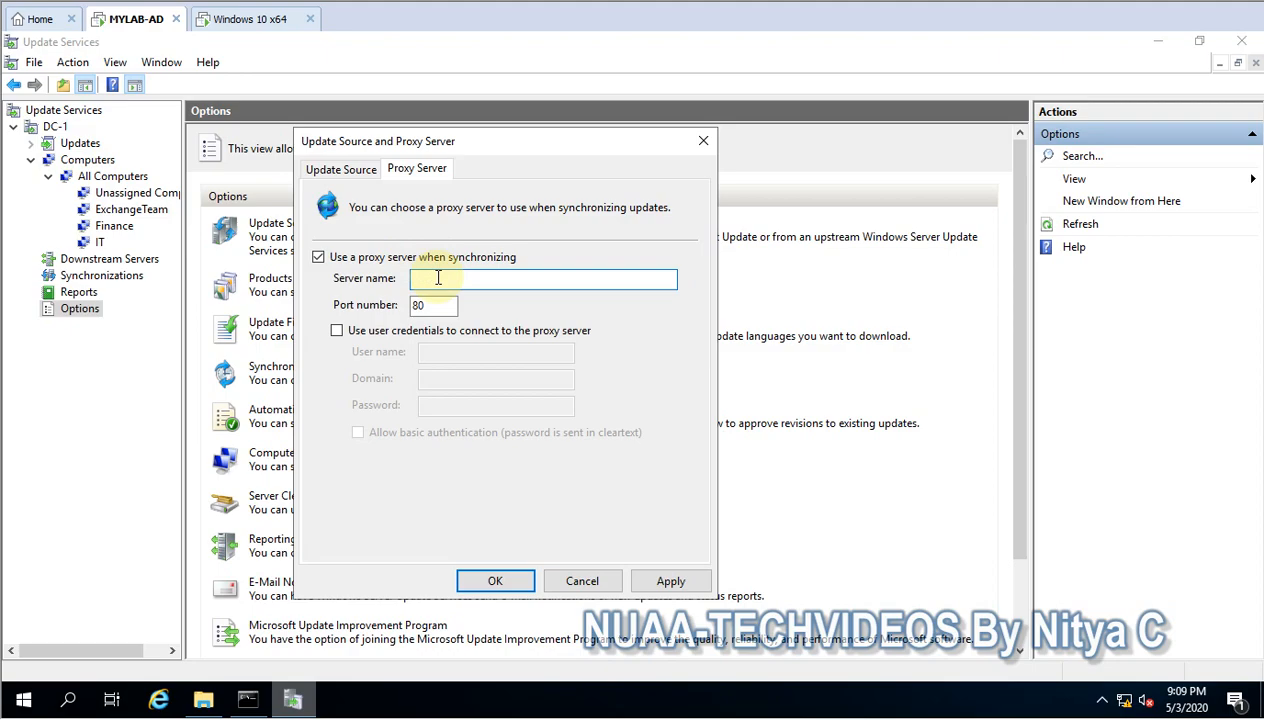
{"action": "double_click", "coordinate": [423, 305]}
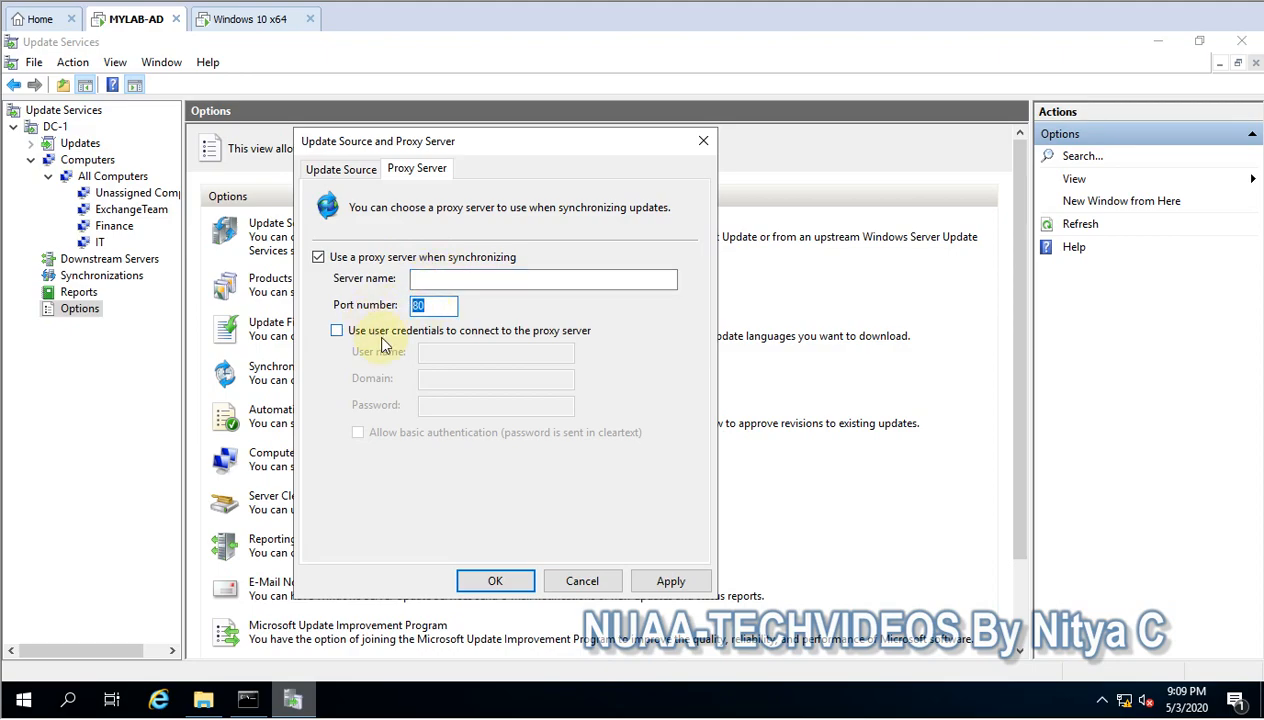
{"action": "left_click", "coordinate": [390, 336]}
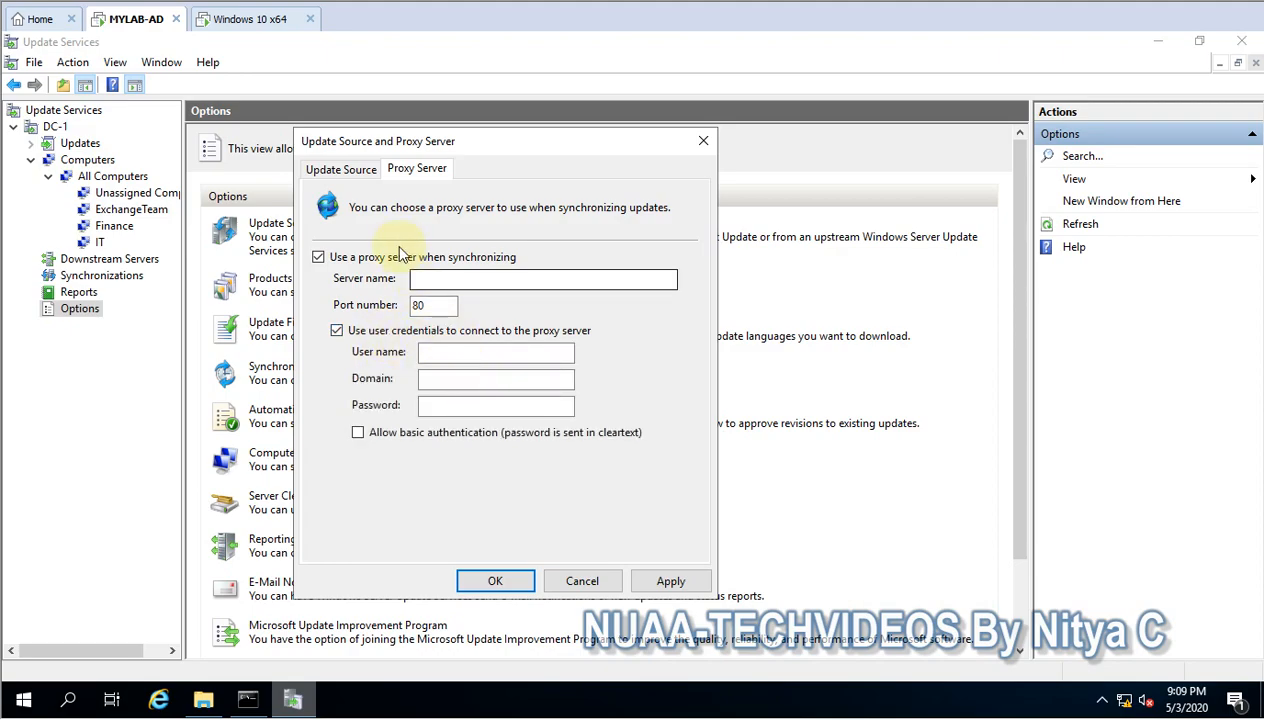
{"action": "left_click", "coordinate": [340, 172]}
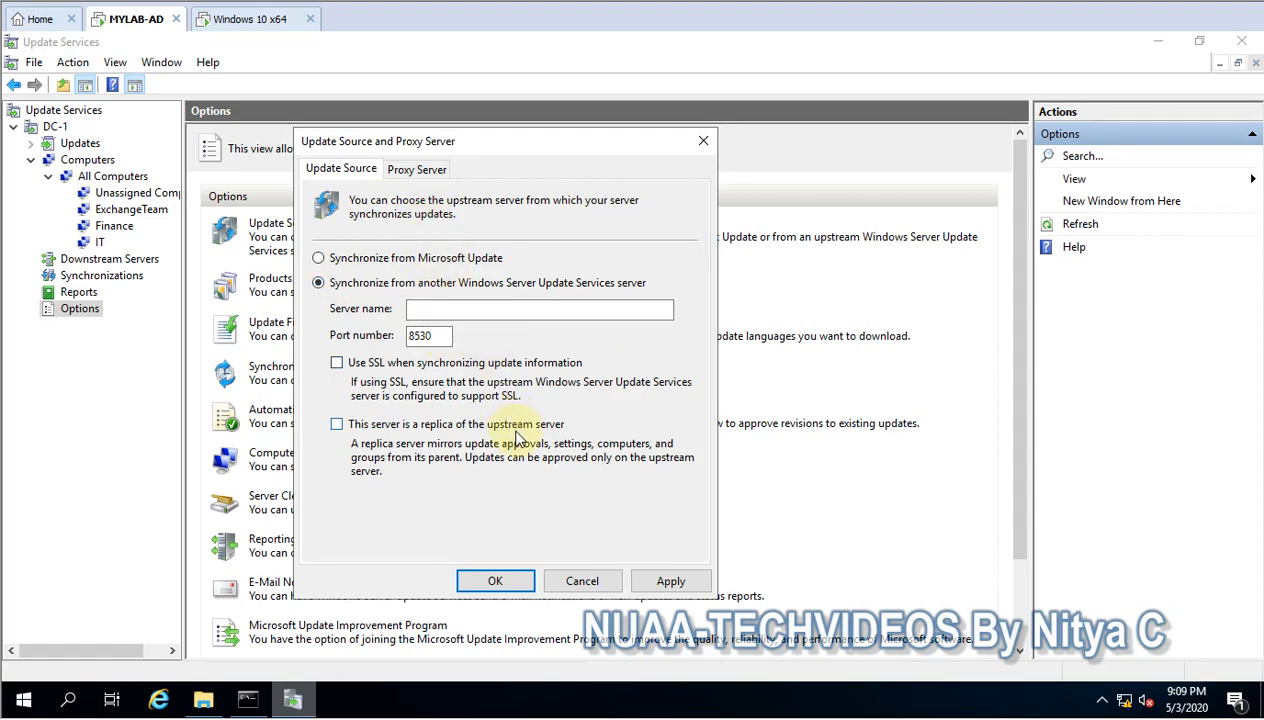
{"action": "left_click", "coordinate": [580, 579]}
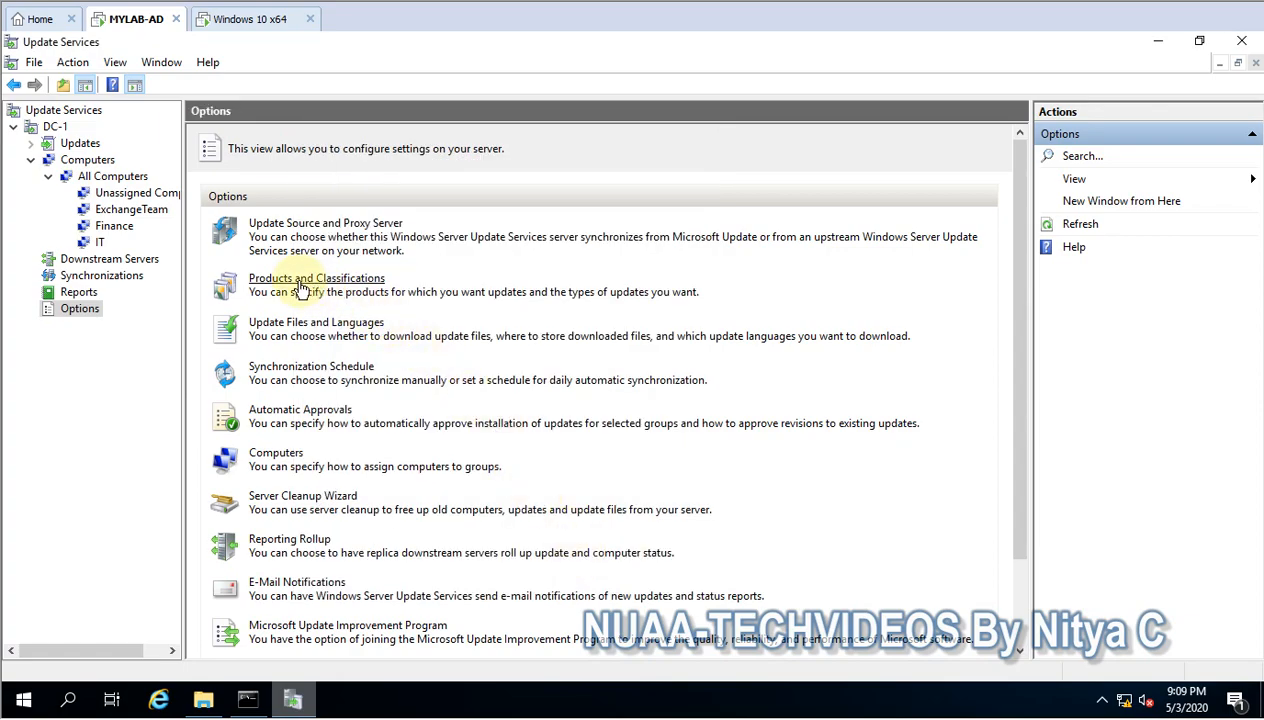
Examine the list of products available for synchronization in Products and Classifications.
{"action": "left_click", "coordinate": [345, 289]}
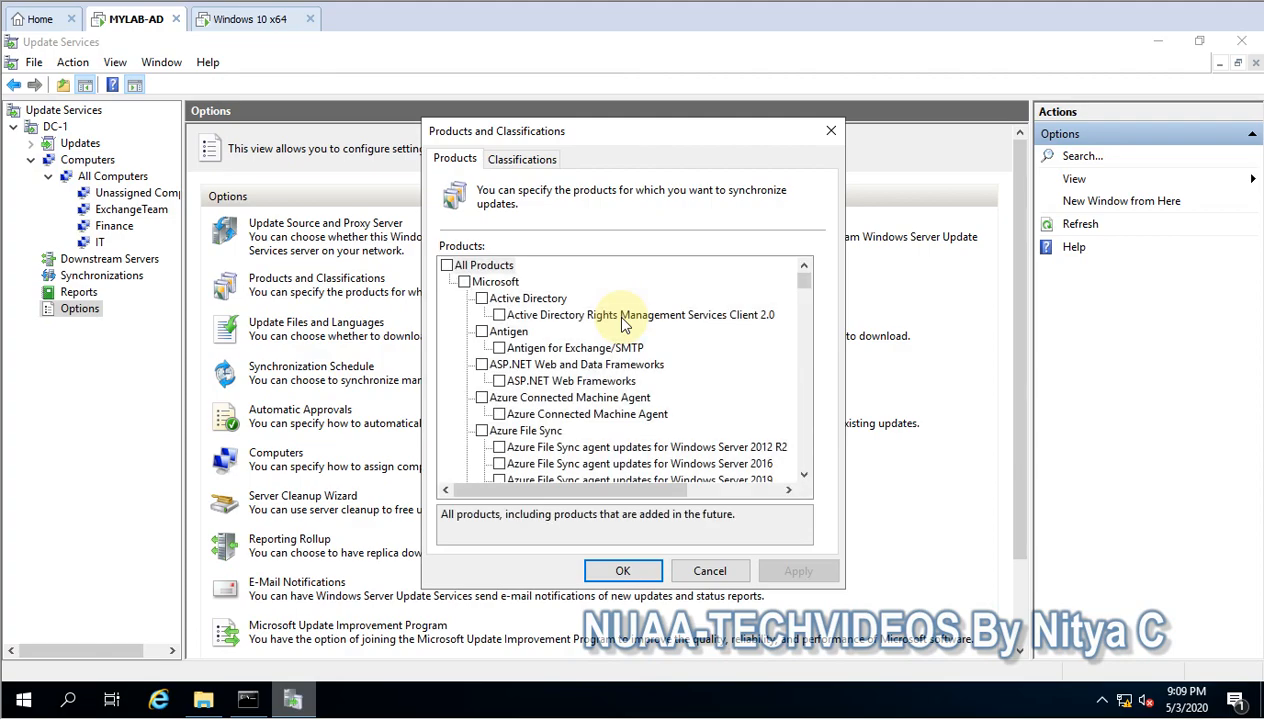
{"action": "scroll", "coordinate": [622, 322], "scroll_direction": "down", "scroll_amount": 6}
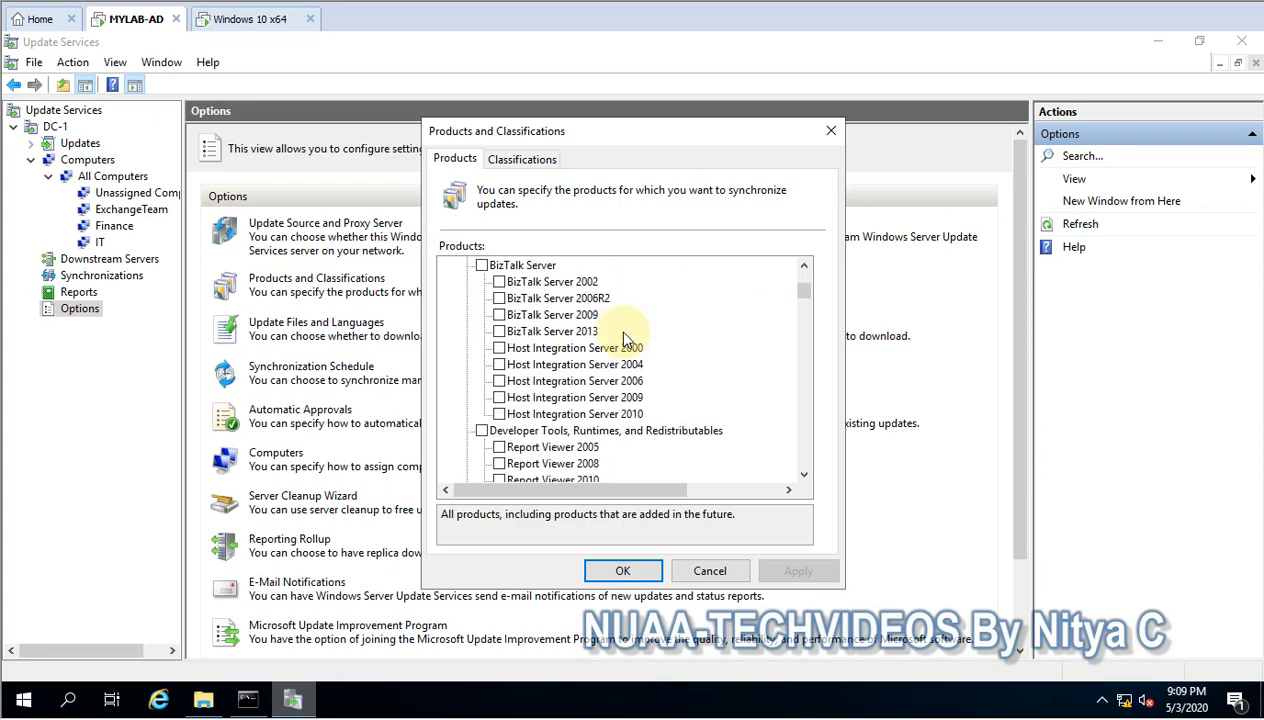
{"action": "scroll", "coordinate": [623, 340], "scroll_direction": "down", "scroll_amount": 20}
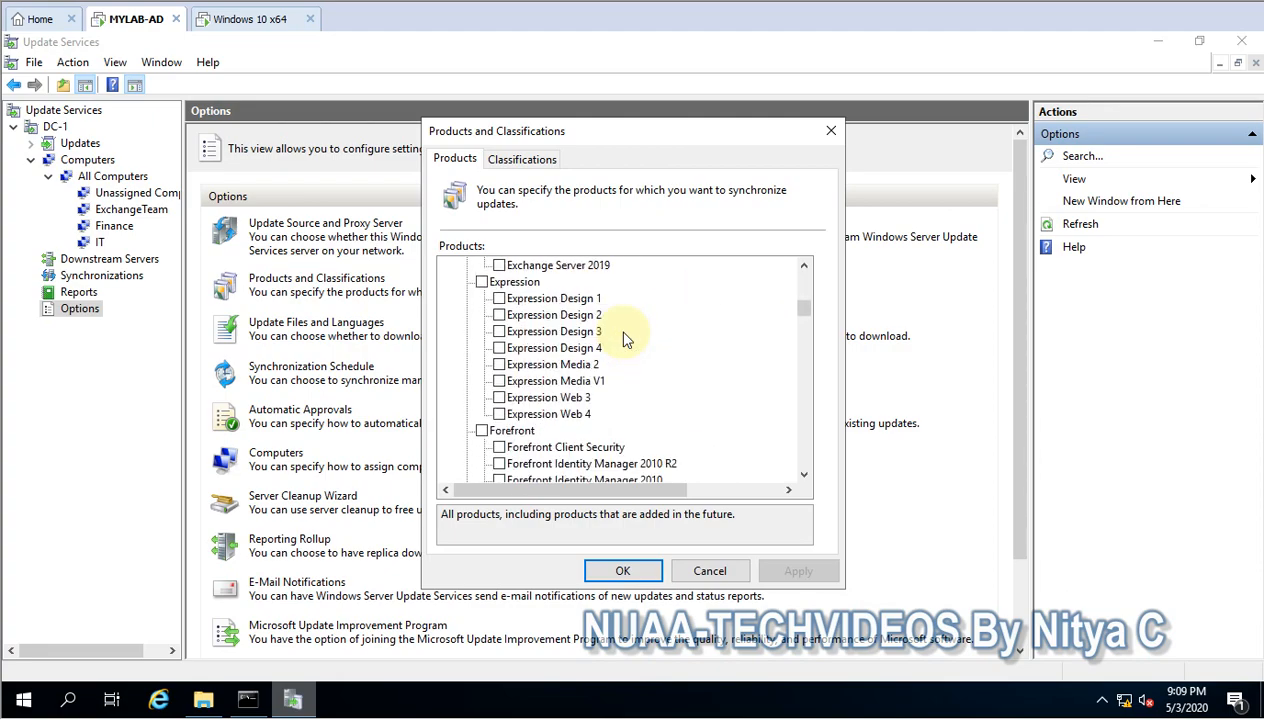
{"action": "scroll", "coordinate": [623, 340], "scroll_direction": "down", "scroll_amount": 20}
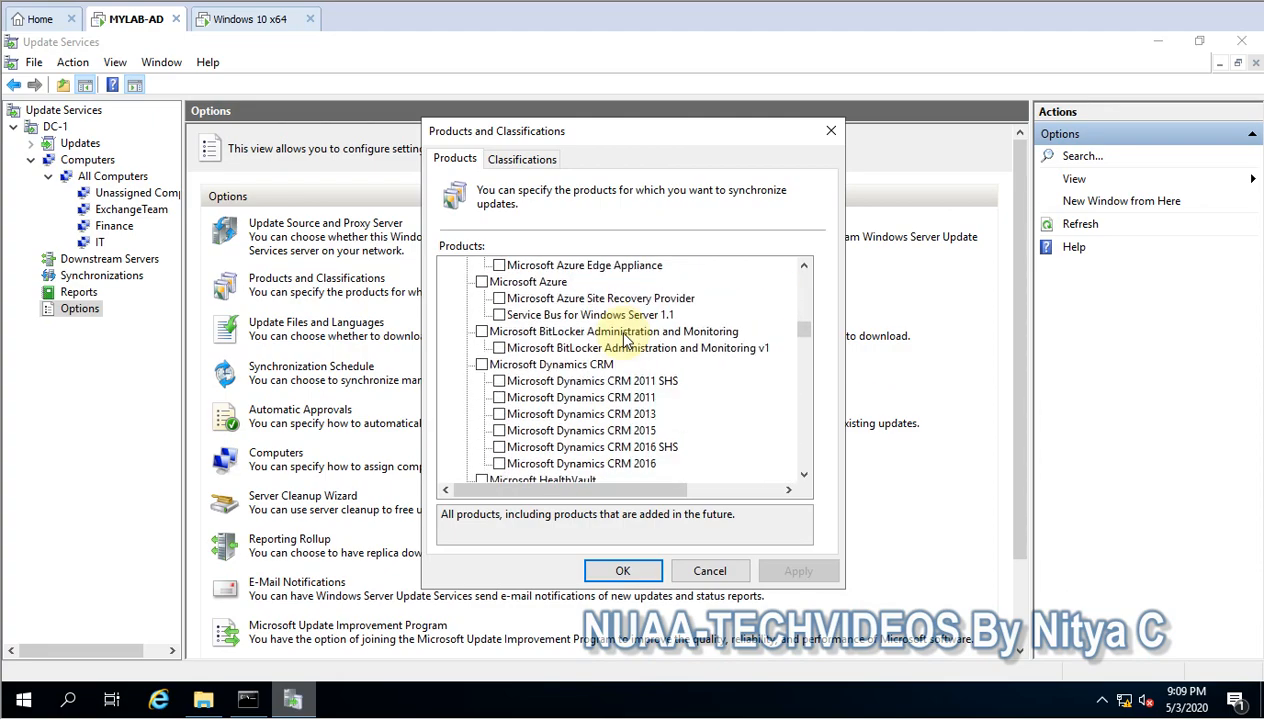
{"action": "left_click_drag", "start_coordinate": [804, 353], "coordinate": [804, 381]}
Exclude Upgrades from the update classifications to synchronize and save the change.
{"action": "left_click", "coordinate": [522, 159]}
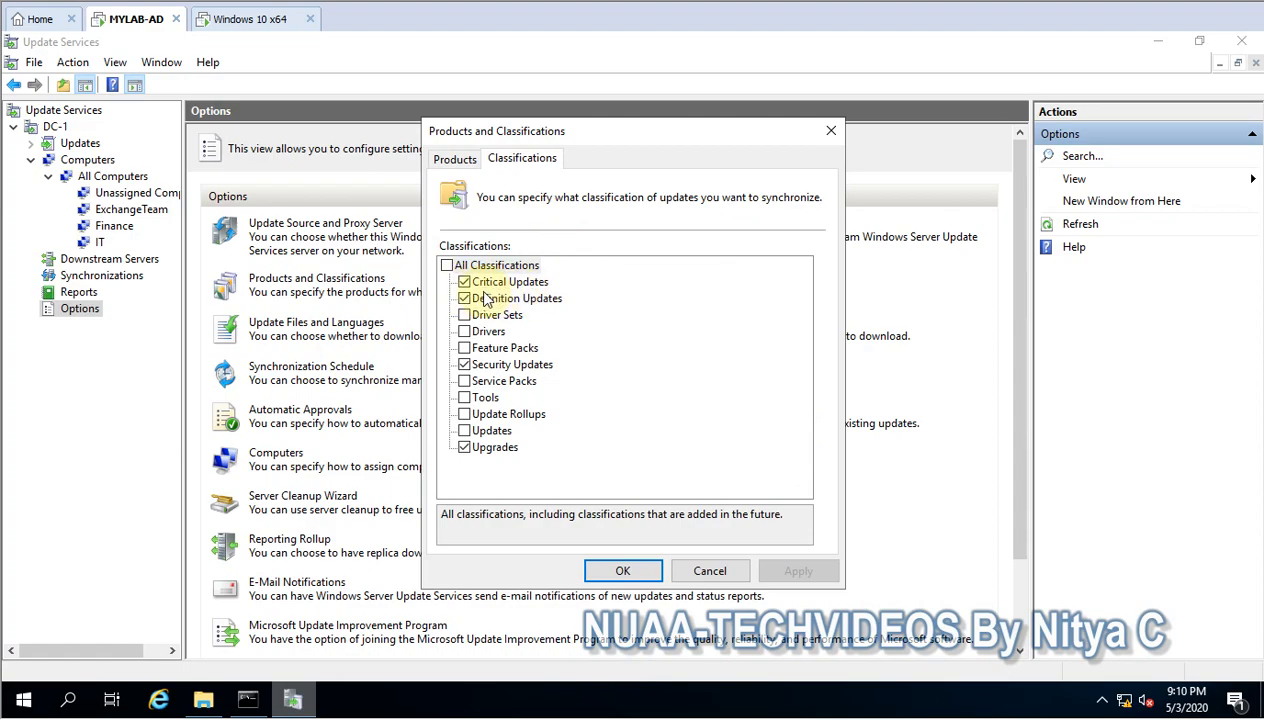
{"action": "left_click", "coordinate": [464, 447]}
{"action": "left_click", "coordinate": [795, 573]}
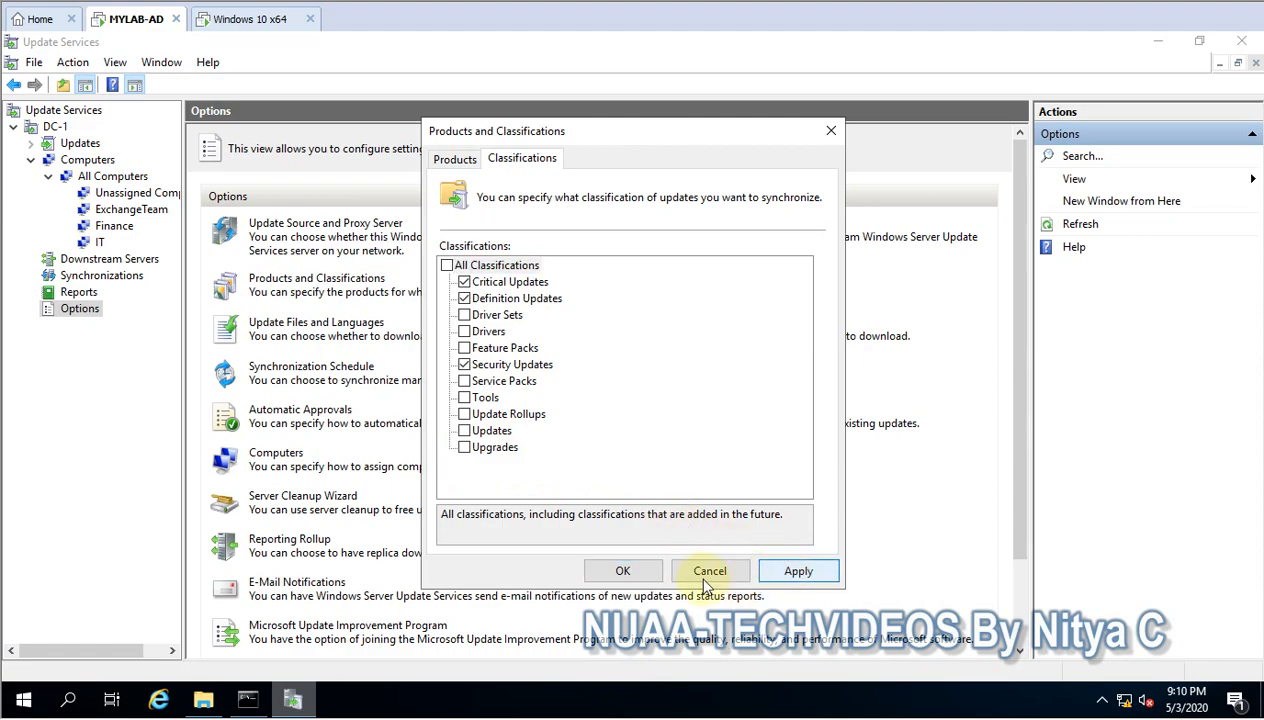
{"action": "left_click", "coordinate": [631, 574]}
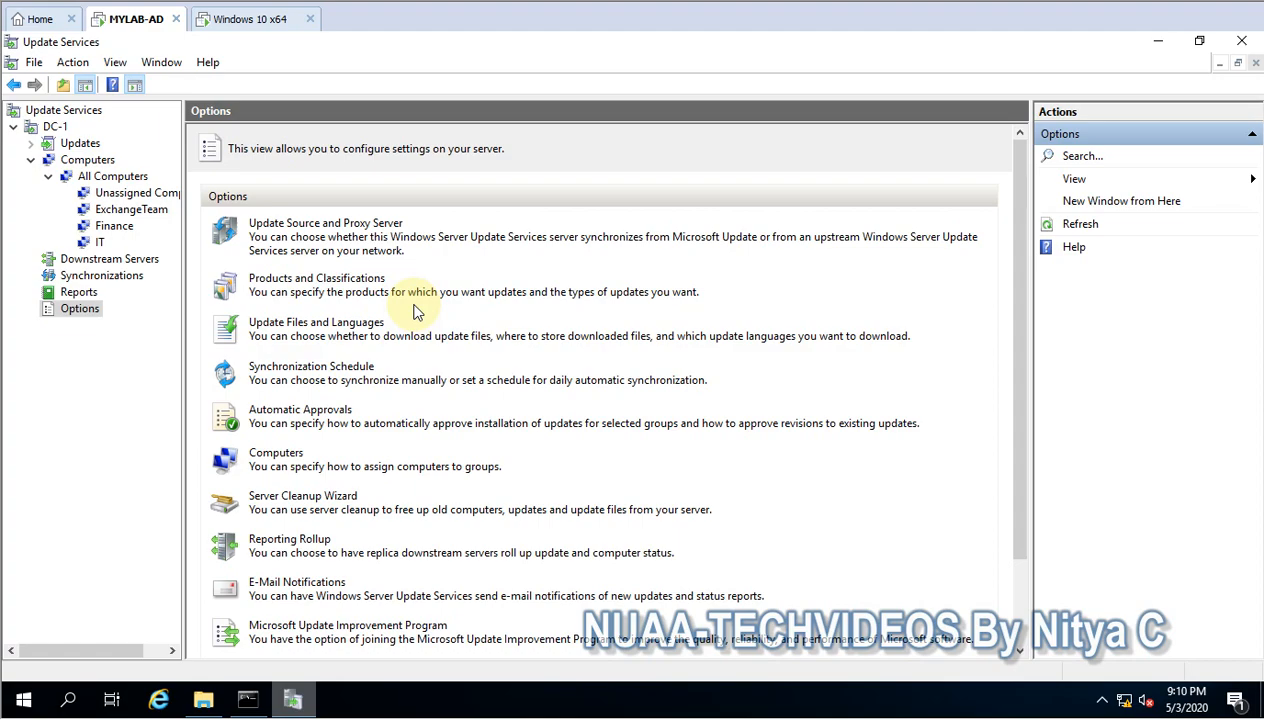
Review the update file storage and update language settings, and close them without saving.
{"action": "left_click", "coordinate": [318, 330]}
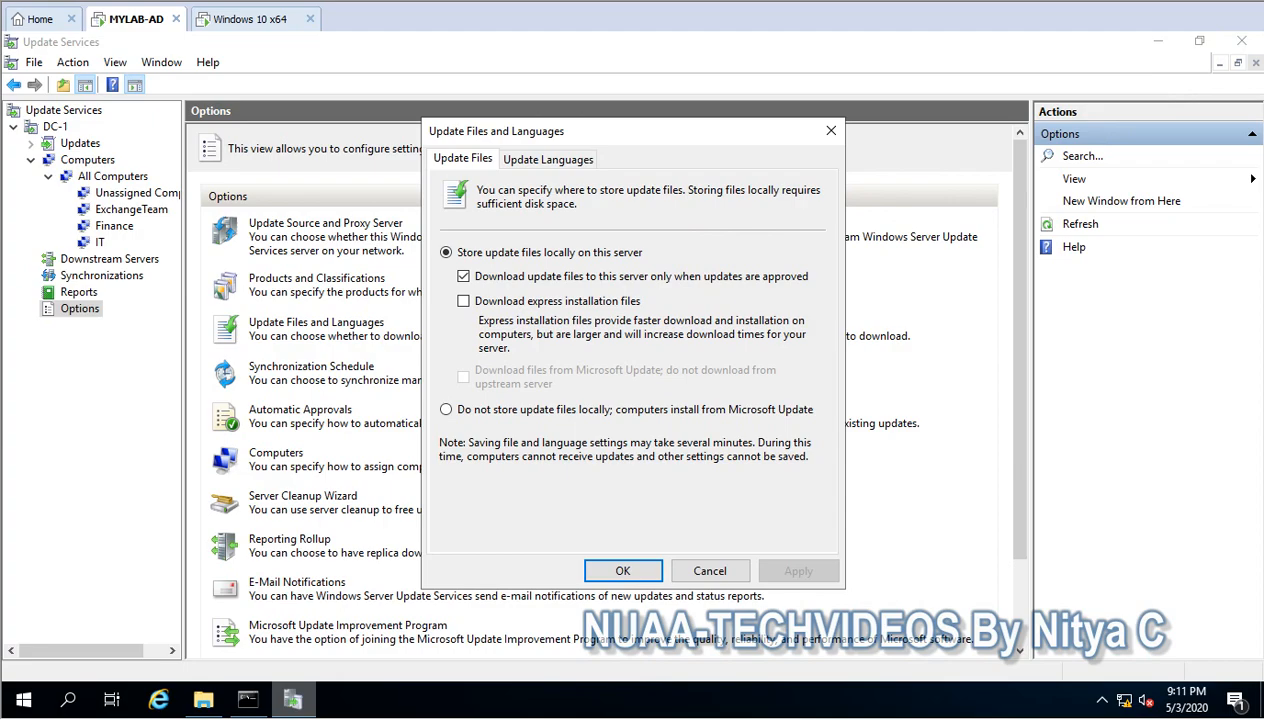
{"action": "left_click", "coordinate": [540, 162]}
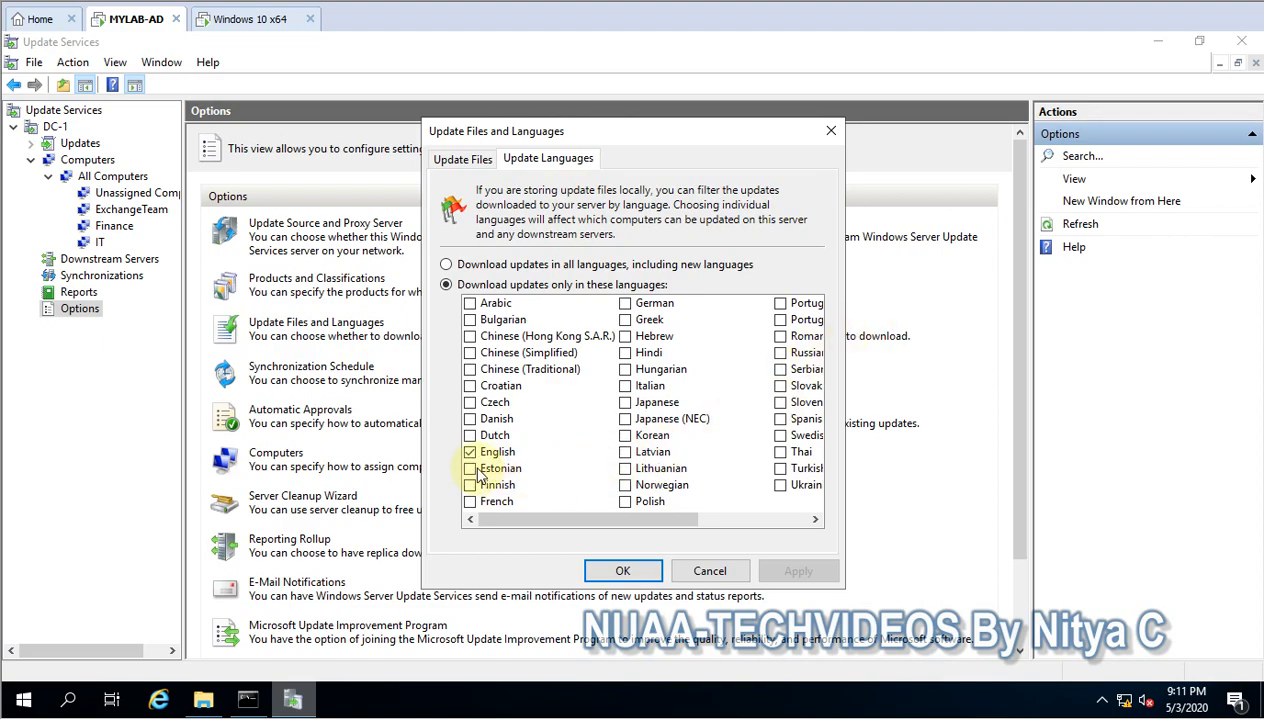
{"action": "left_click", "coordinate": [707, 572]}
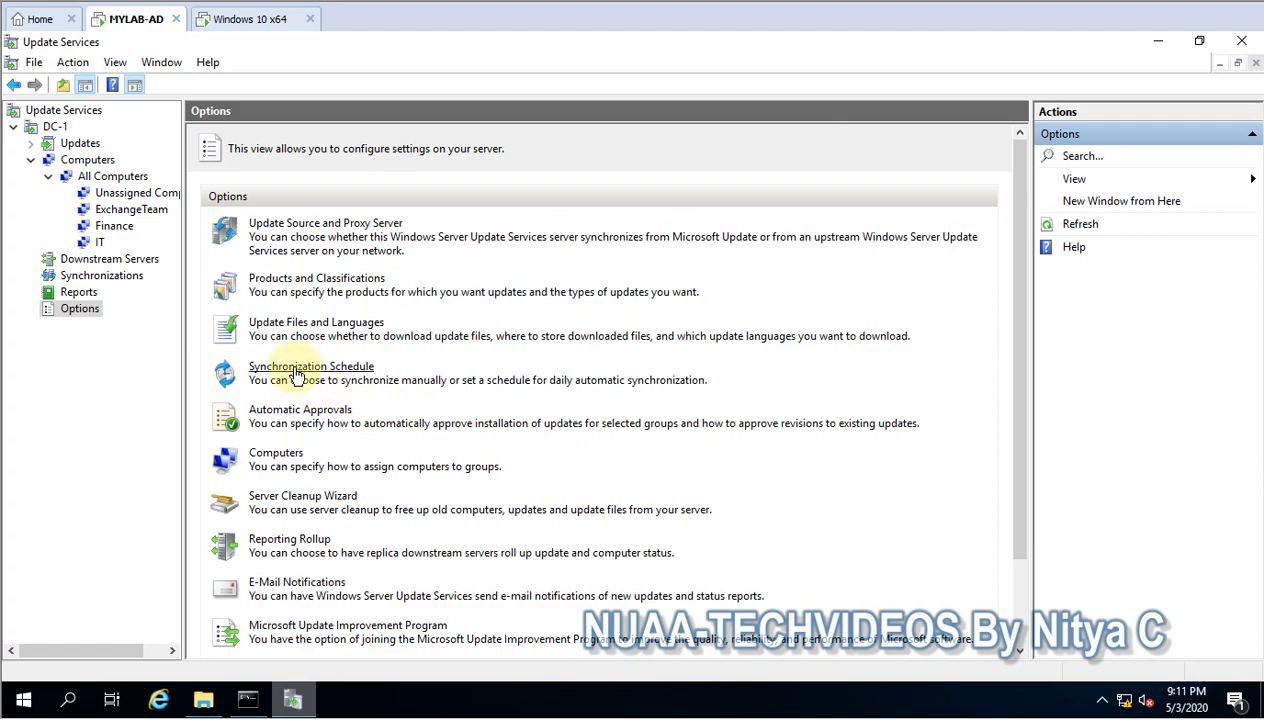
Try automatic synchronization in the Synchronization Schedule, check the choices for synchronizations per day, and cancel the changes.
{"action": "left_click", "coordinate": [341, 376]}
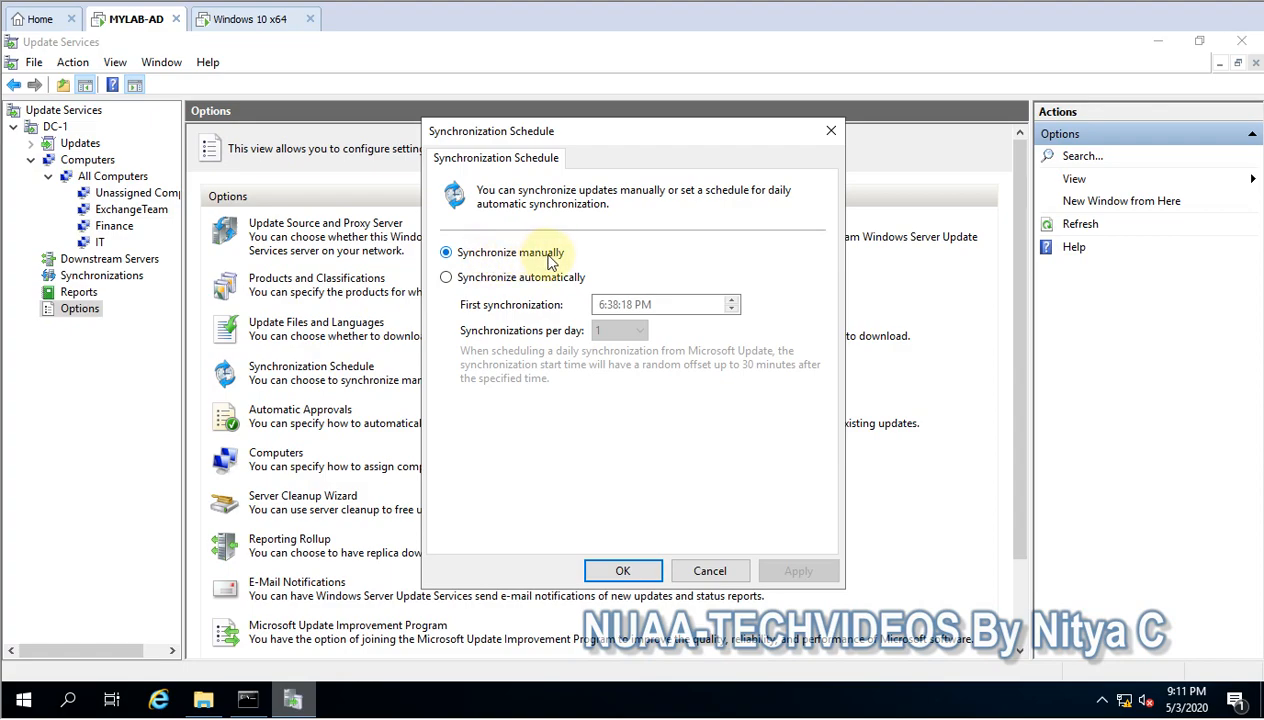
{"action": "left_click", "coordinate": [490, 280]}
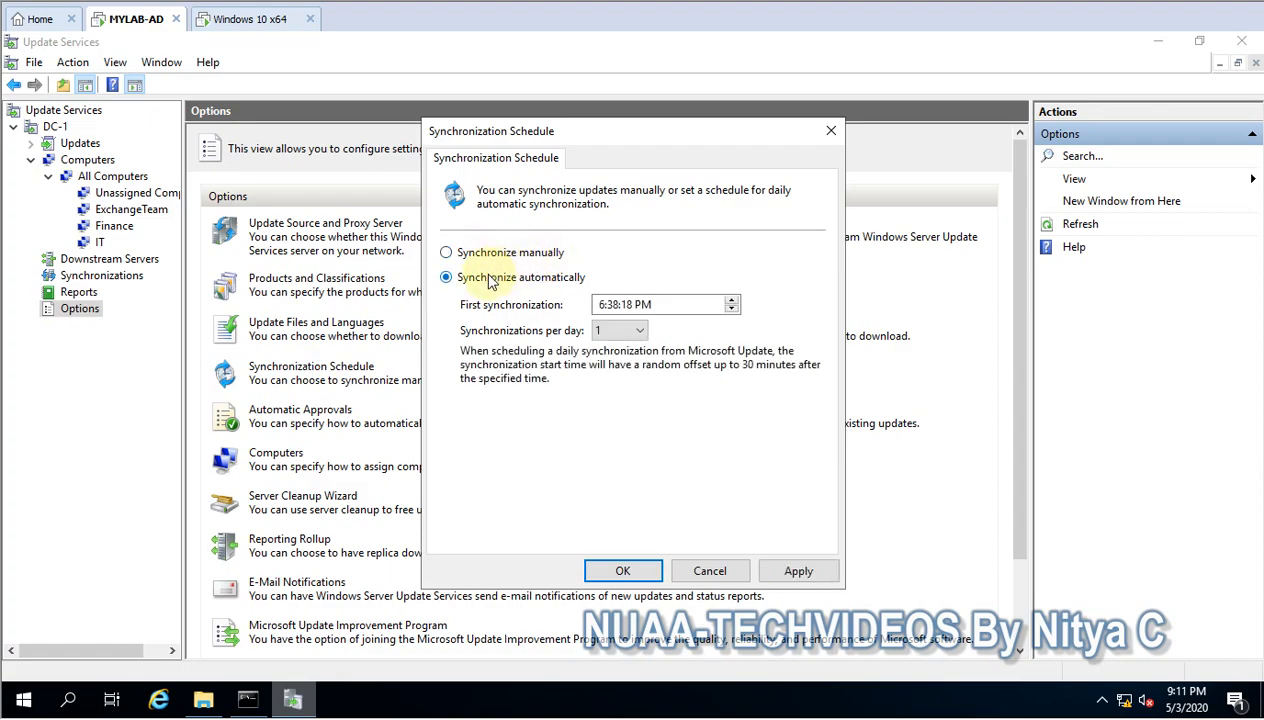
{"action": "left_click", "coordinate": [605, 305]}
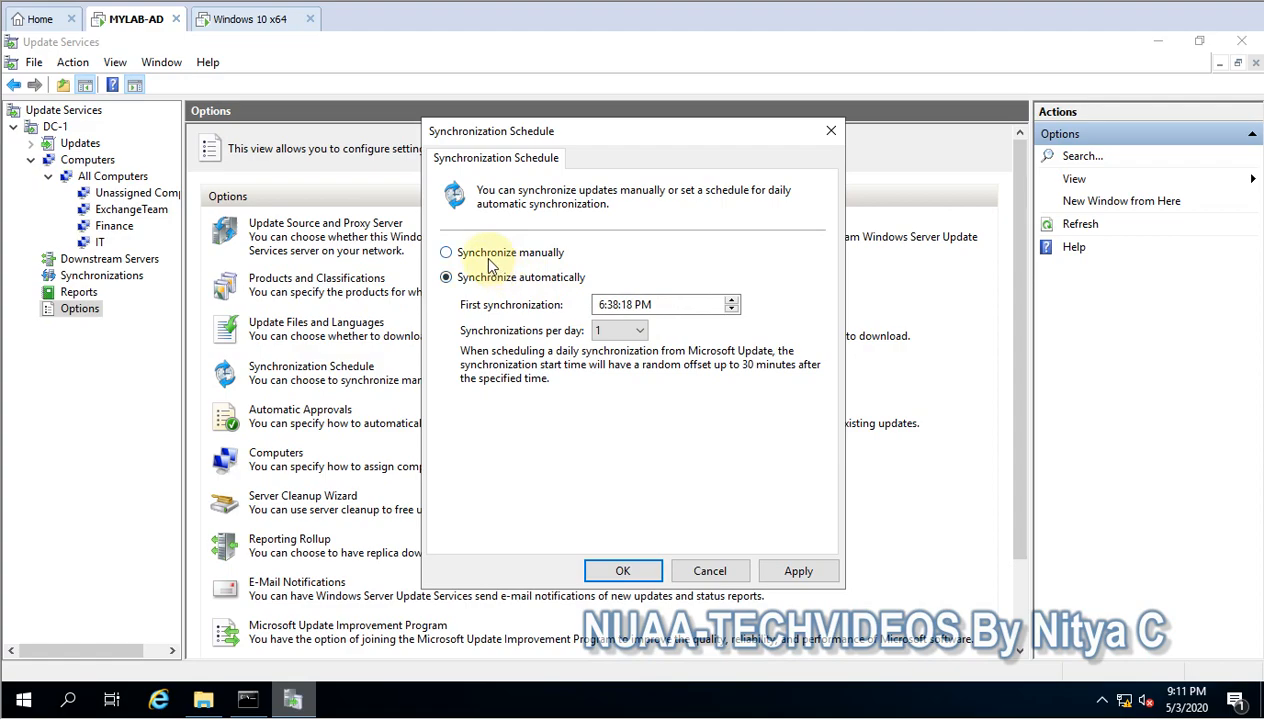
{"action": "left_click", "coordinate": [632, 331]}
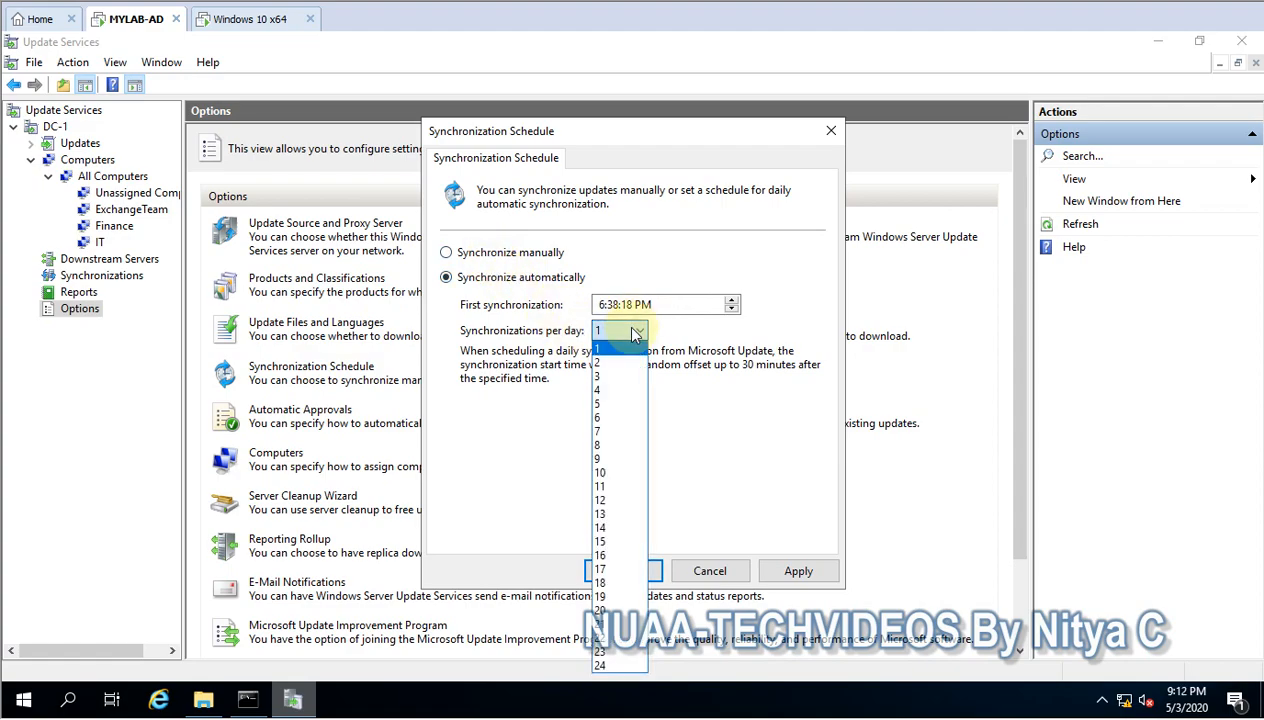
{"action": "left_click", "coordinate": [635, 334]}
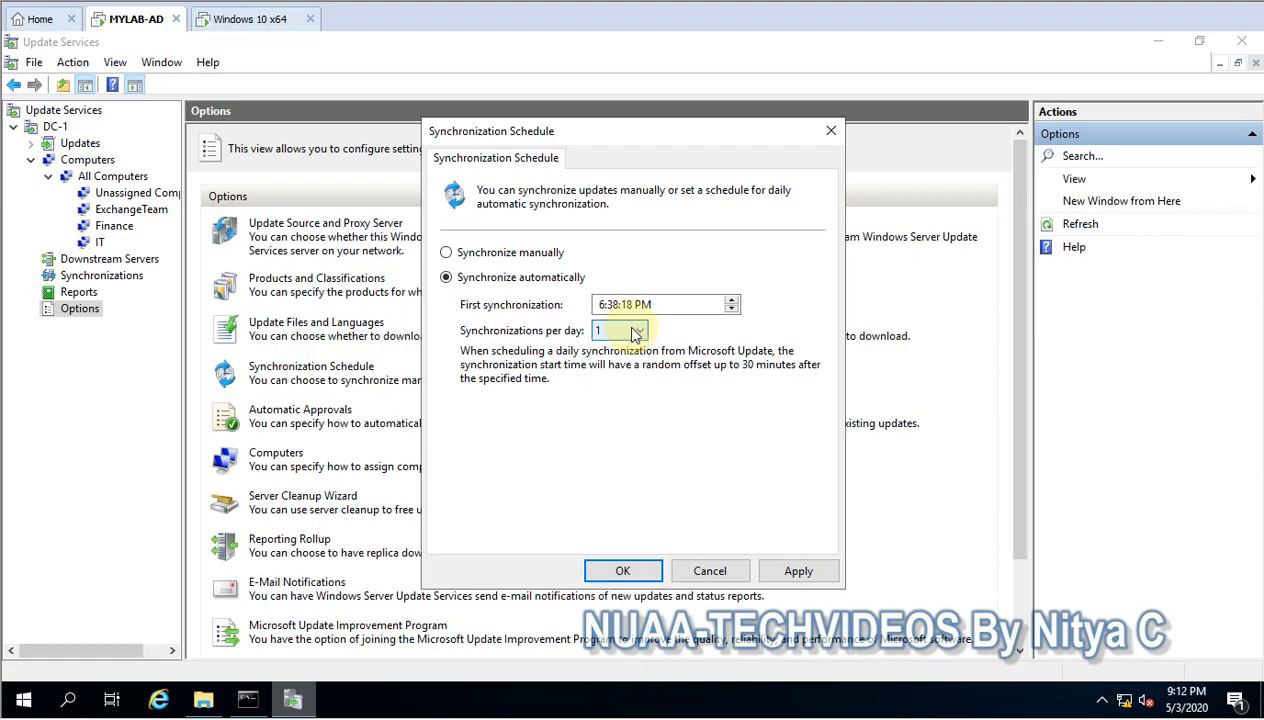
{"action": "left_click", "coordinate": [635, 333]}
{"action": "left_click", "coordinate": [635, 333]}
{"action": "left_click", "coordinate": [635, 333]}
{"action": "left_click", "coordinate": [497, 258]}
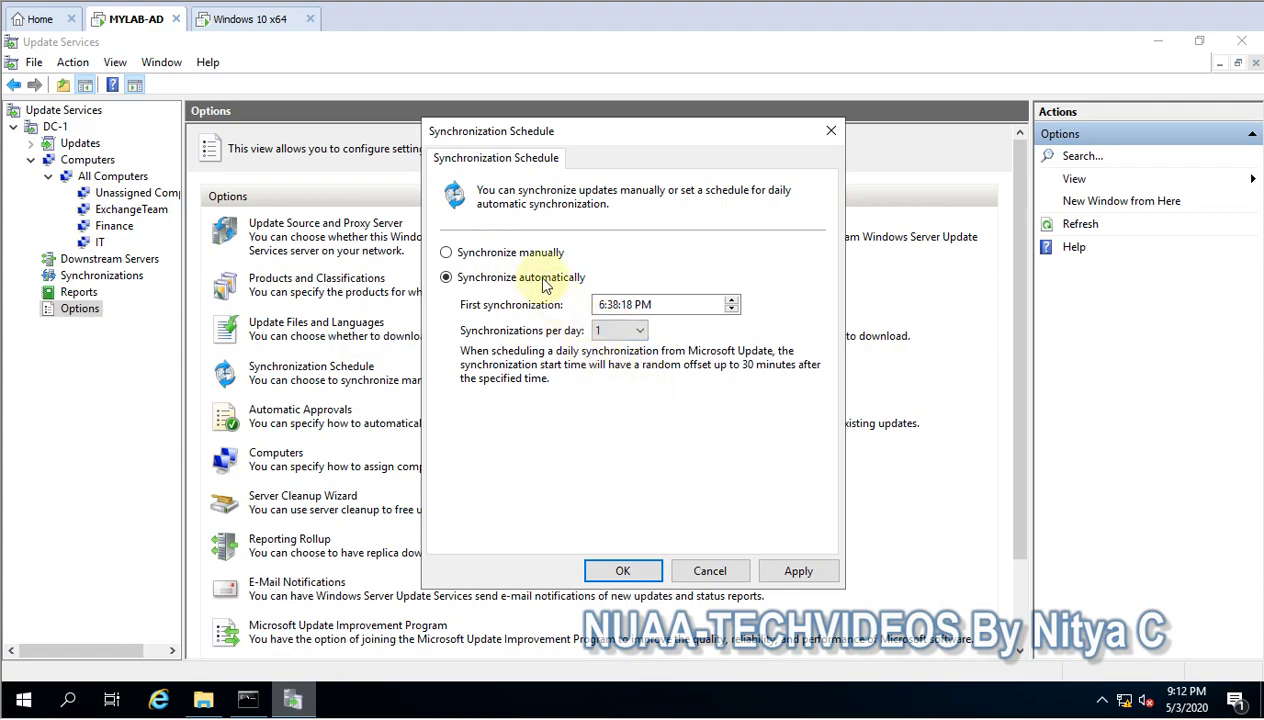
{"action": "left_click", "coordinate": [510, 254]}
{"action": "left_click", "coordinate": [740, 571]}
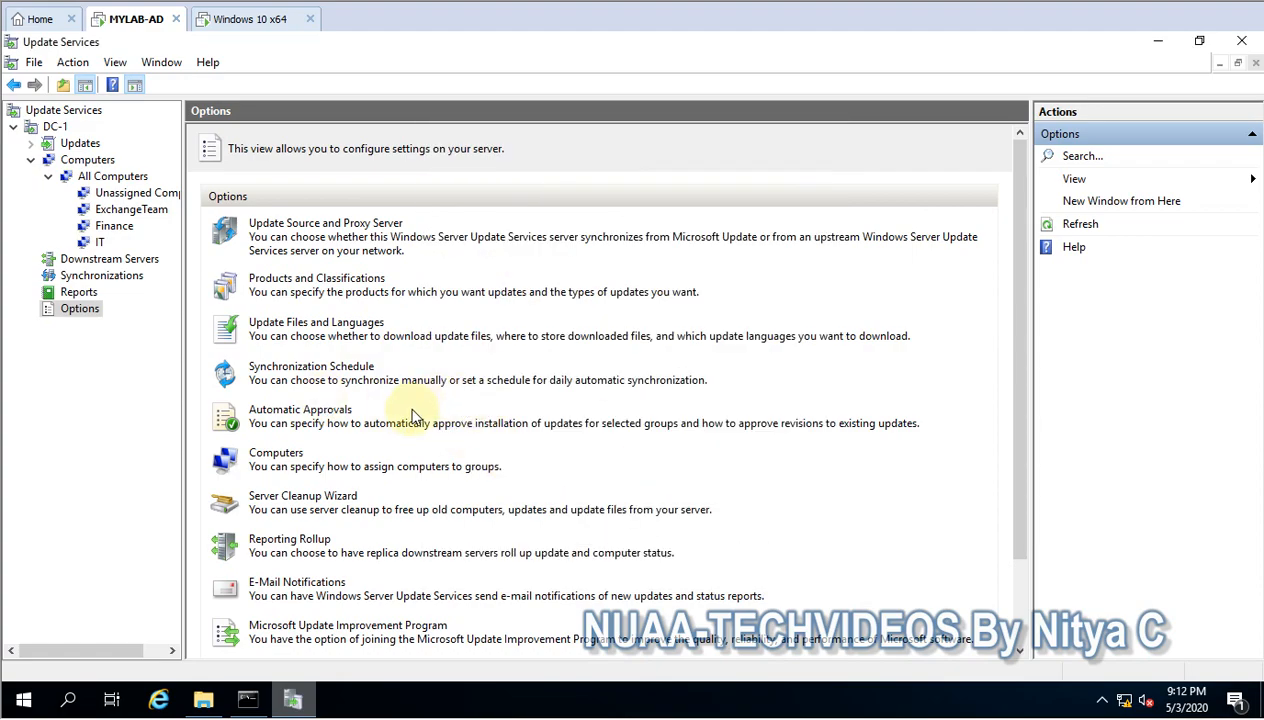
Examine the Automatic Approvals update rules, the options for a new rule and the advanced settings, and close without saving.
{"action": "left_click", "coordinate": [290, 418]}
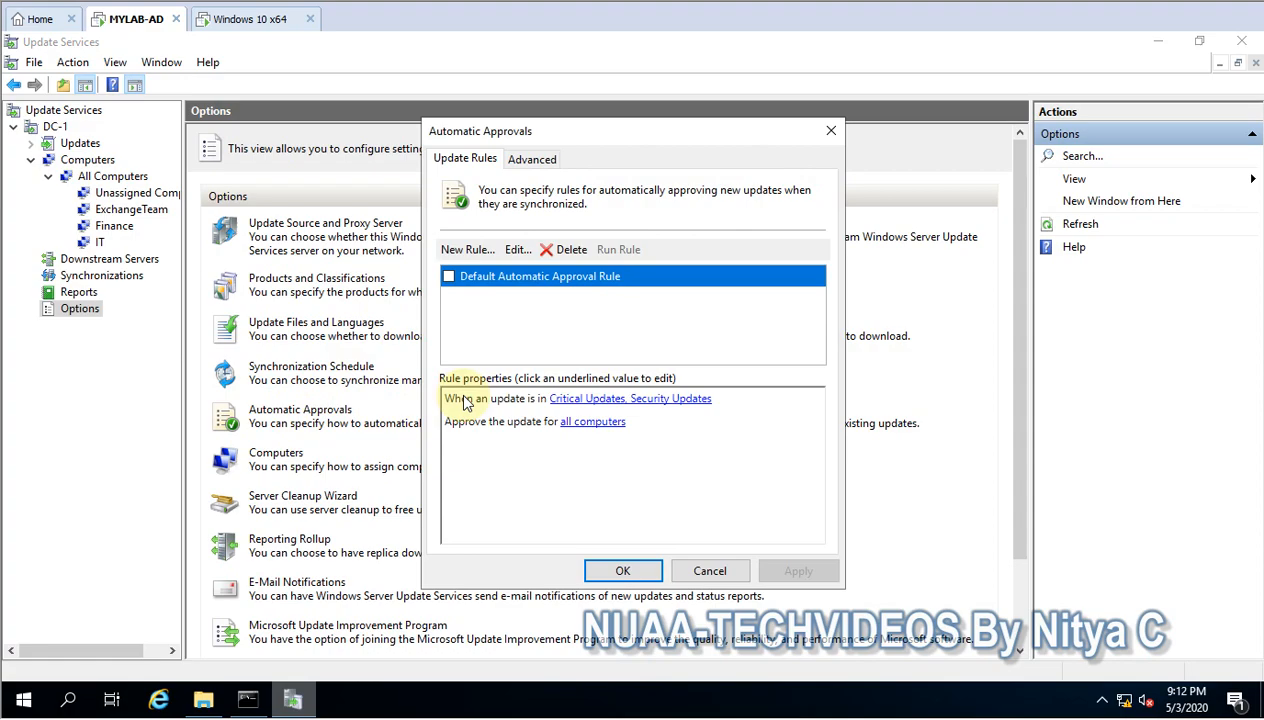
{"action": "left_click", "coordinate": [461, 250]}
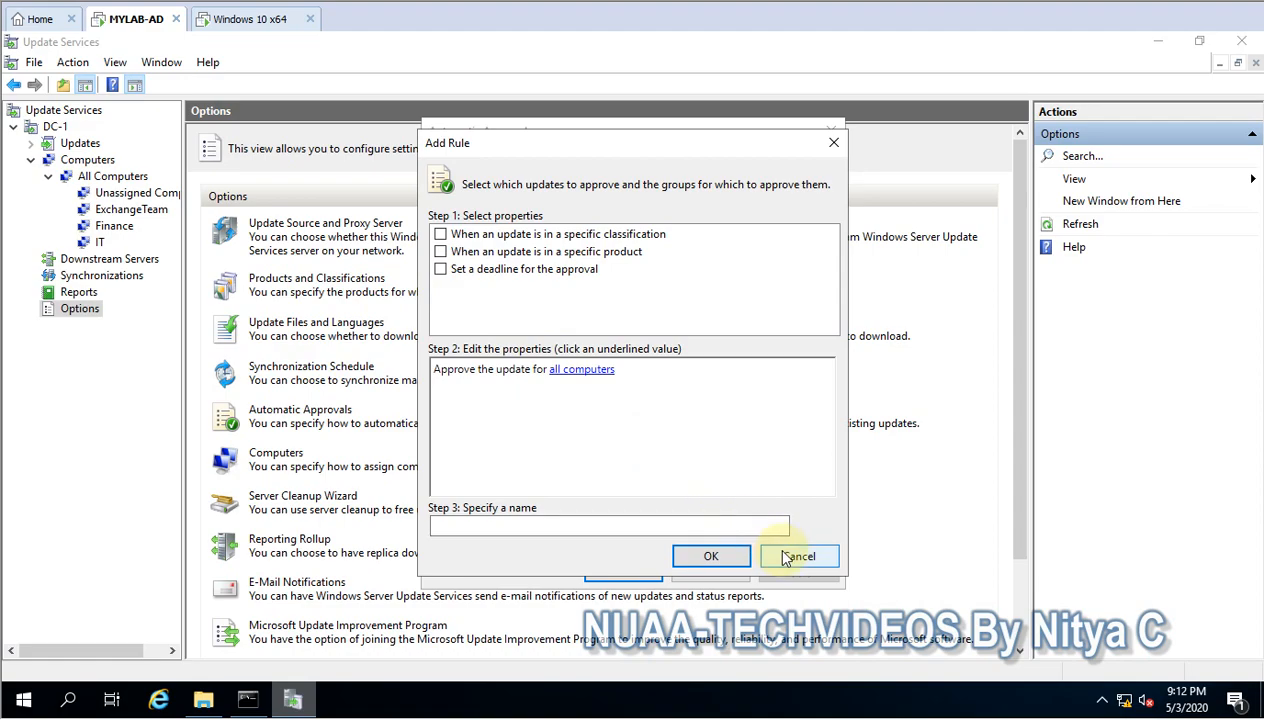
{"action": "left_click", "coordinate": [582, 370]}
{"action": "left_click", "coordinate": [767, 517]}
{"action": "left_click", "coordinate": [799, 556]}
{"action": "left_click", "coordinate": [532, 158]}
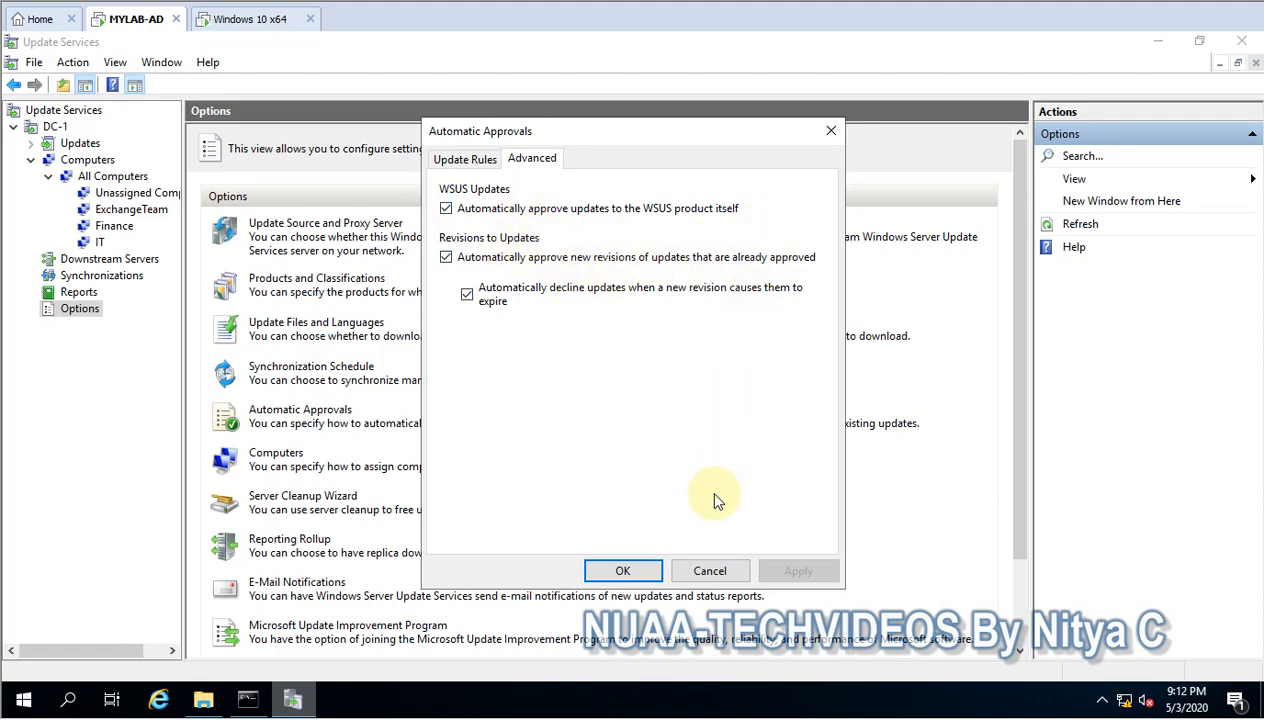
{"action": "left_click", "coordinate": [708, 571]}
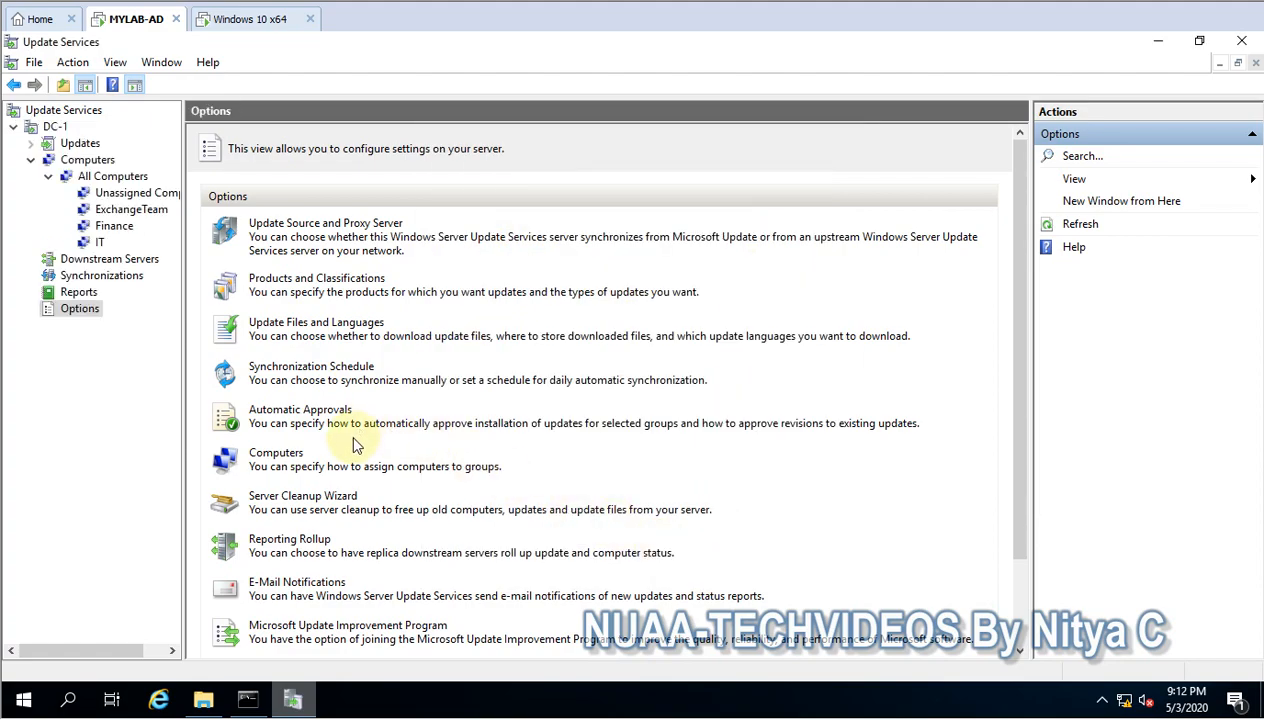
Review how computers are assigned to groups in the Computers settings, and close them without saving.
{"action": "scroll", "coordinate": [355, 443], "scroll_direction": "down", "scroll_amount": 2}
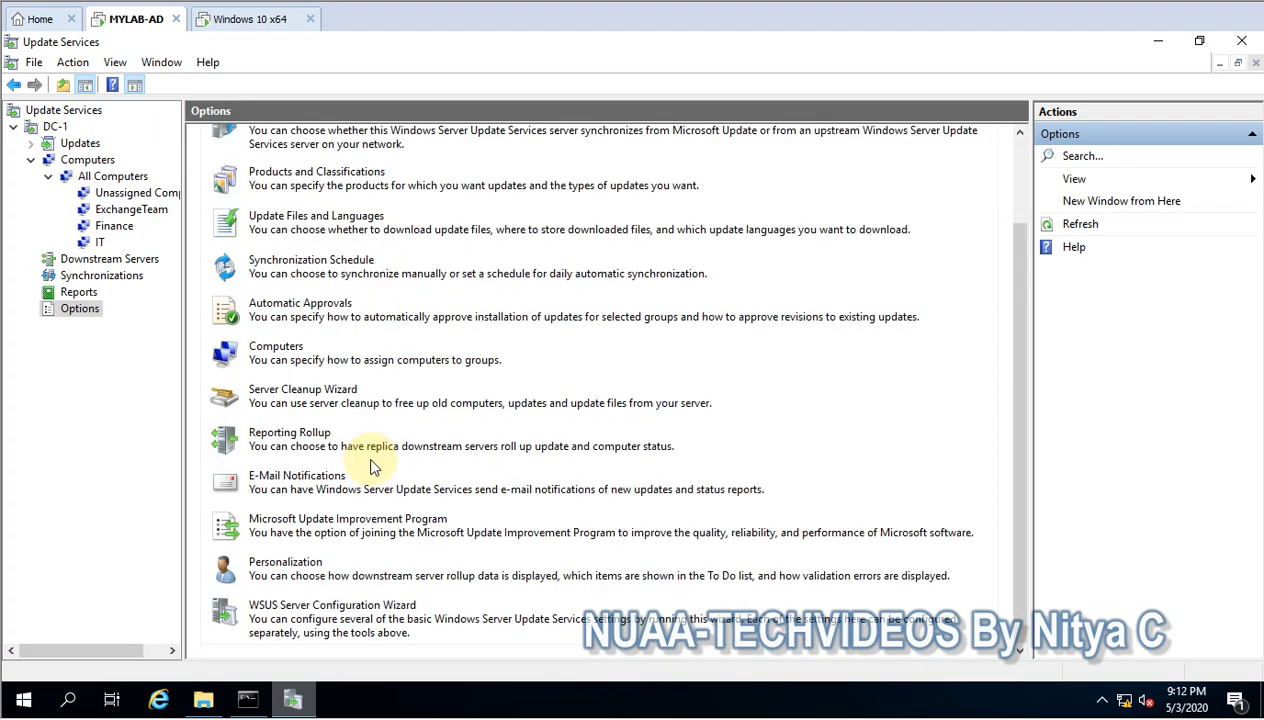
{"action": "left_click", "coordinate": [284, 356]}
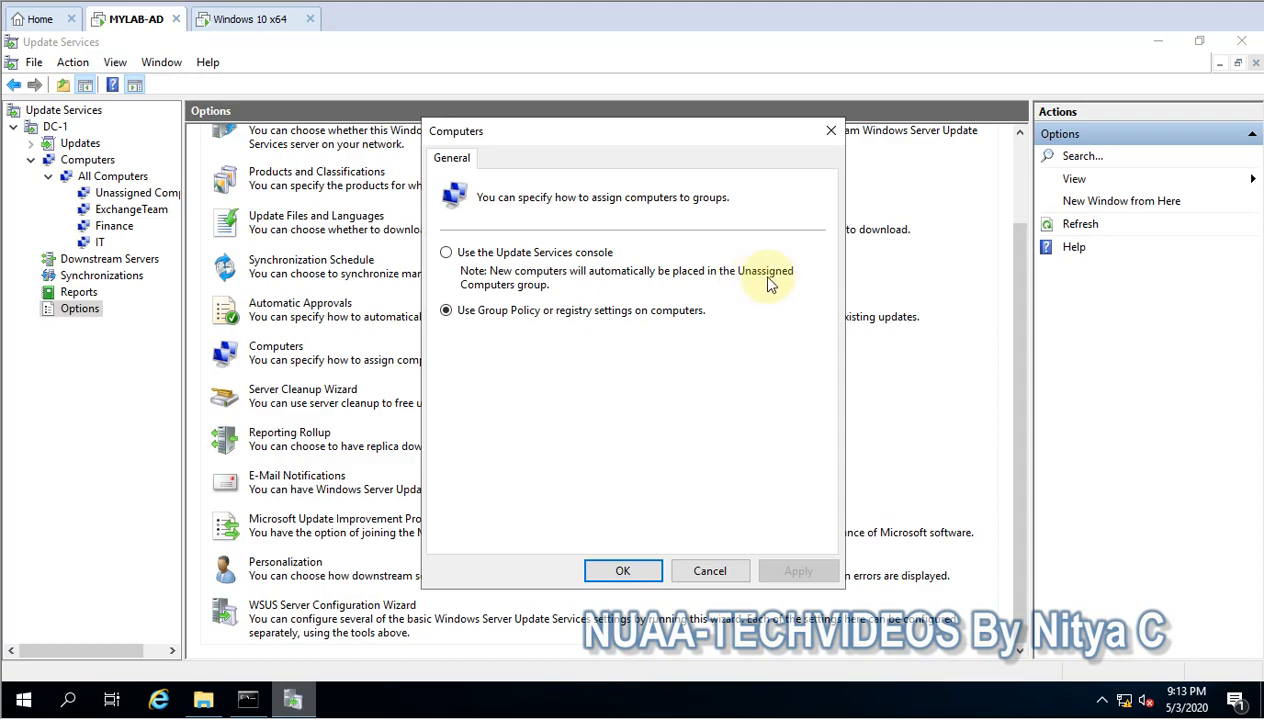
{"action": "left_click", "coordinate": [703, 573]}
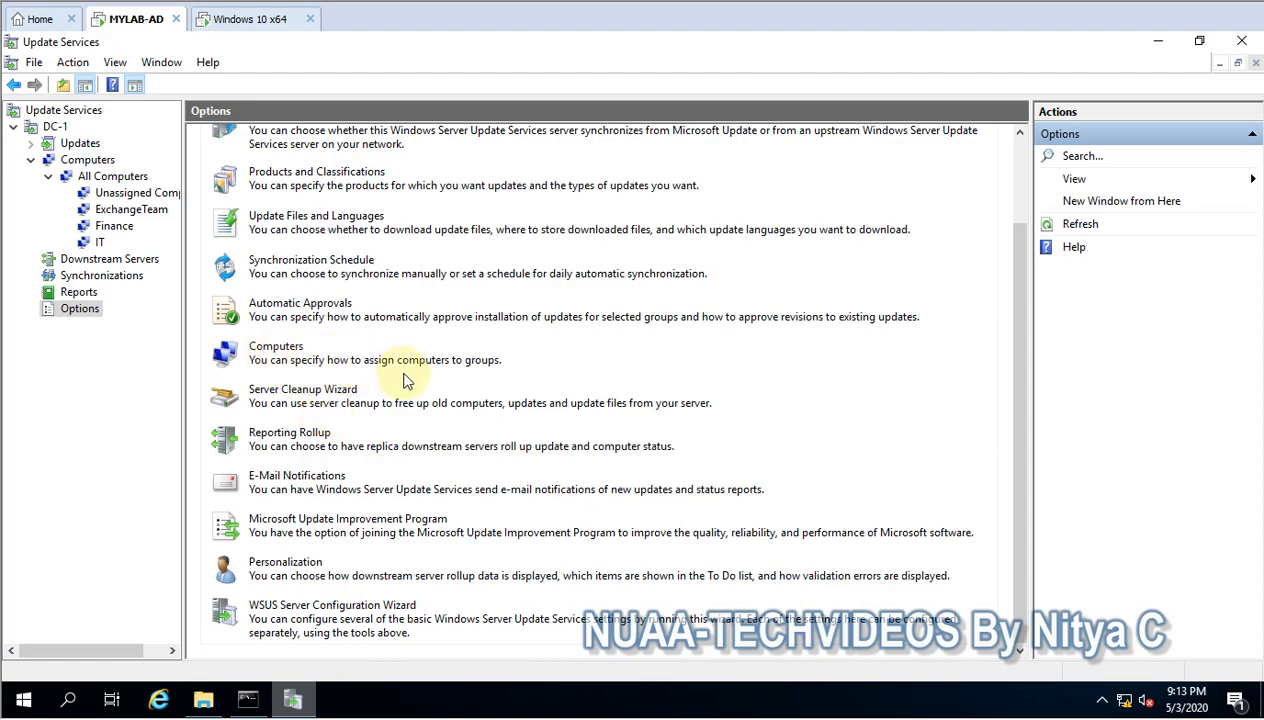
Review the items the Server Cleanup Wizard can clean up, from unused updates to superseded updates, and cancel the wizard.
{"action": "left_click", "coordinate": [315, 396]}
{"action": "left_click_drag", "start_coordinate": [508, 72], "coordinate": [614, 103]}
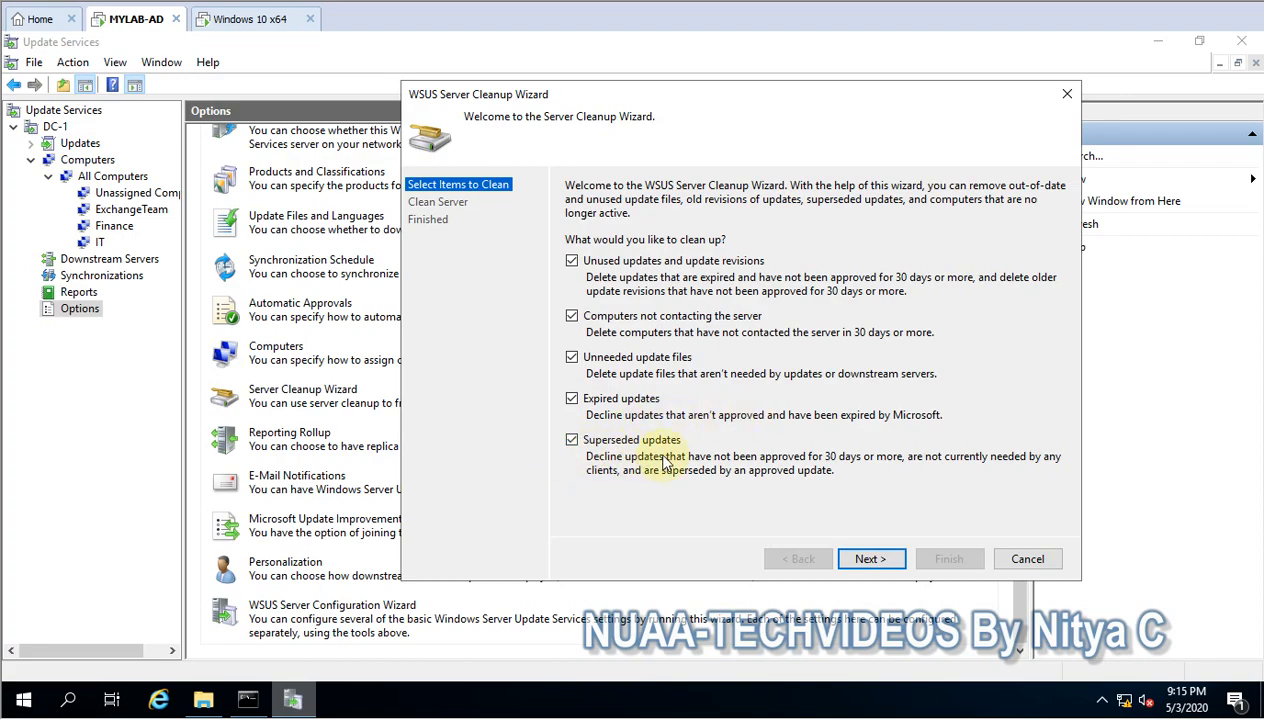
{"action": "left_click", "coordinate": [574, 442]}
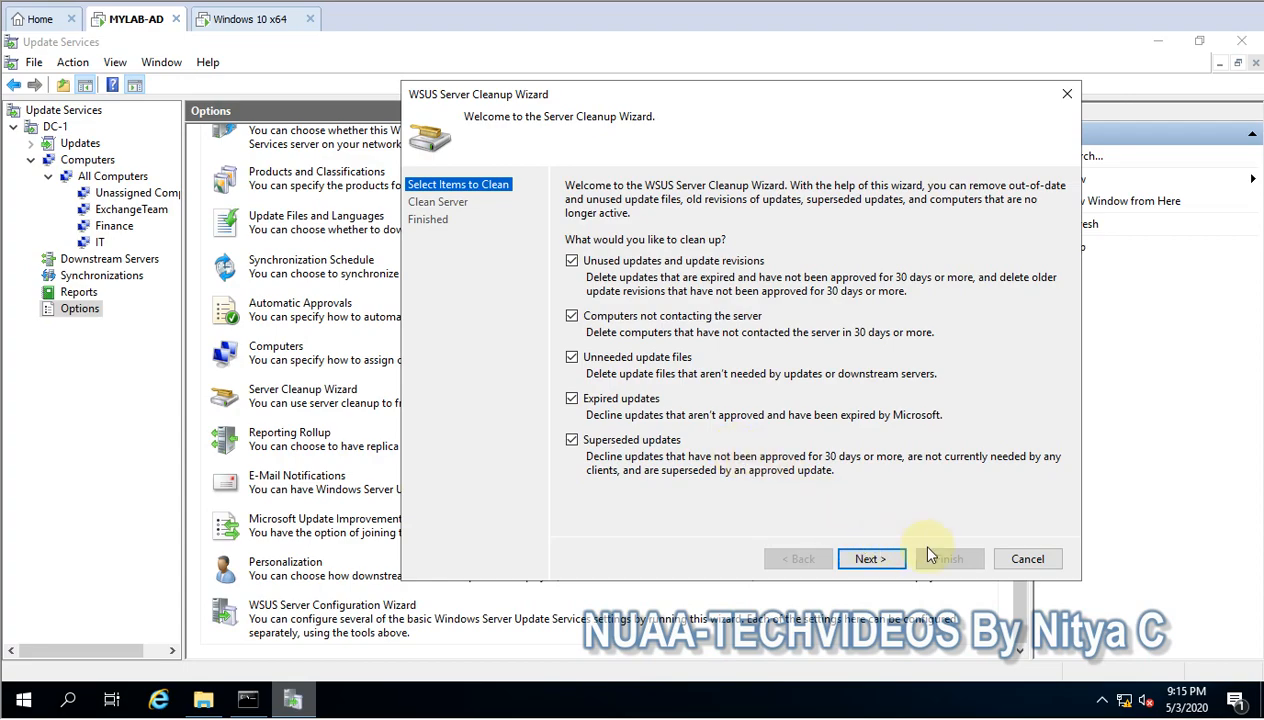
{"action": "left_click", "coordinate": [1036, 561]}
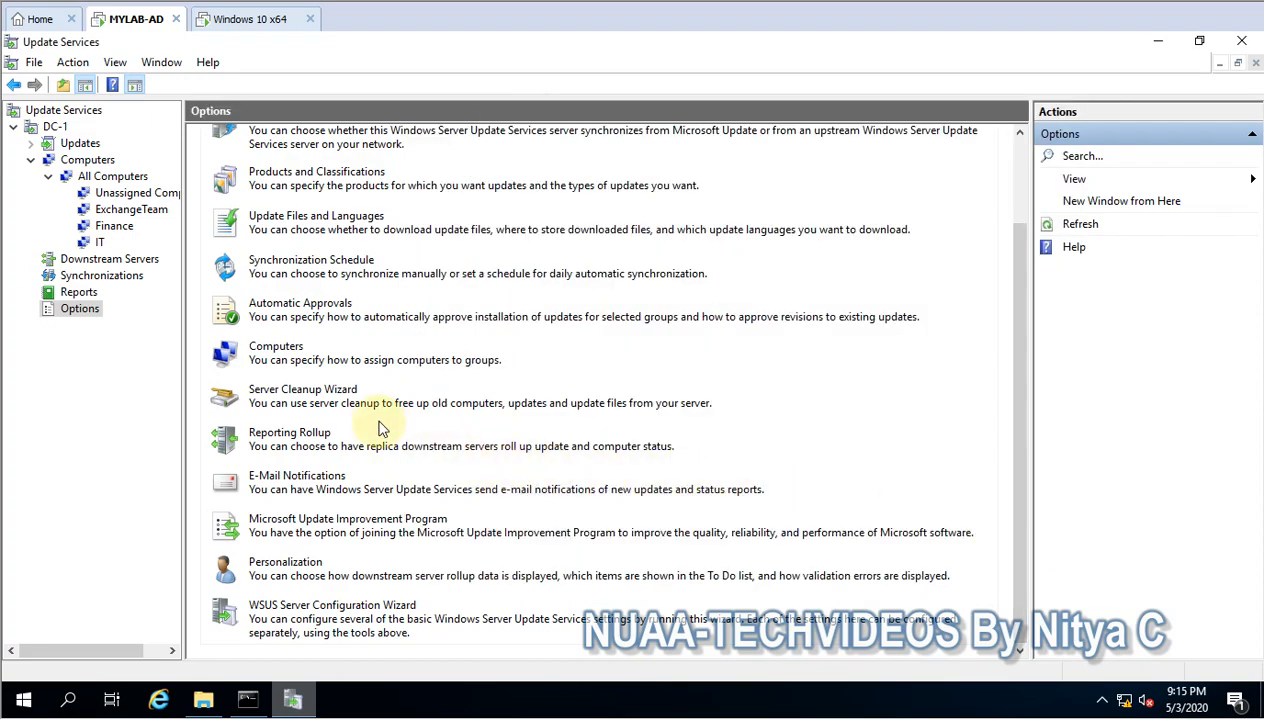
Review the Reporting Rollup choices for status from replica downstream servers.
{"action": "left_click", "coordinate": [311, 438]}
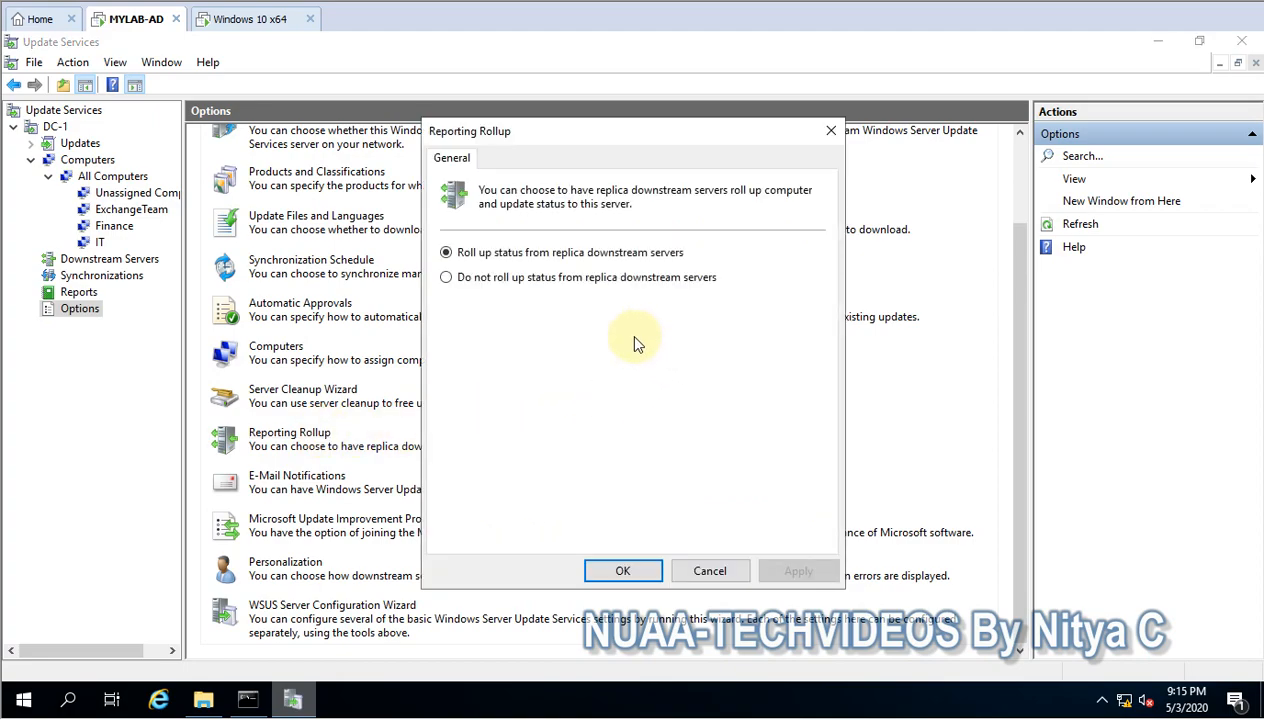